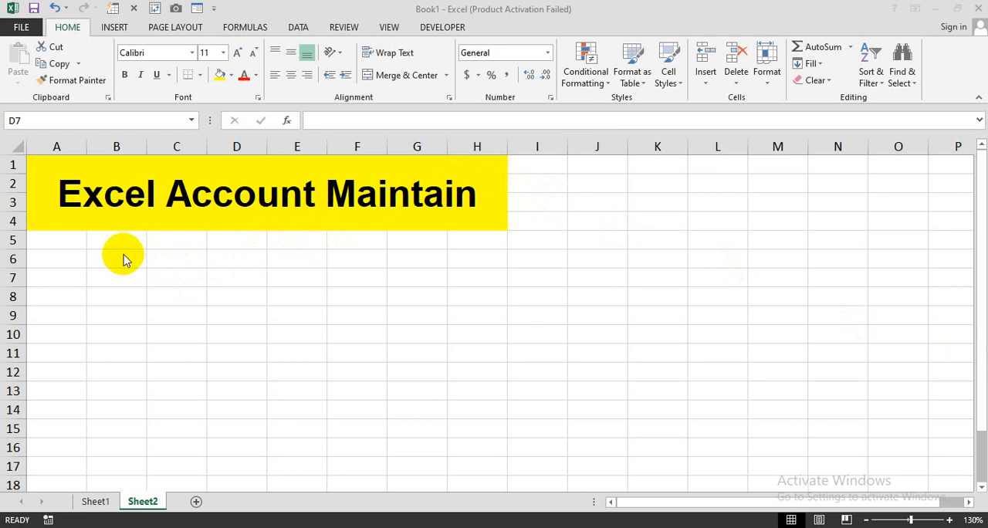
# Enter the column headers Date, Descriptions and Transaction in row 6, starting at cell B6.
pyautogui.click(116, 260)
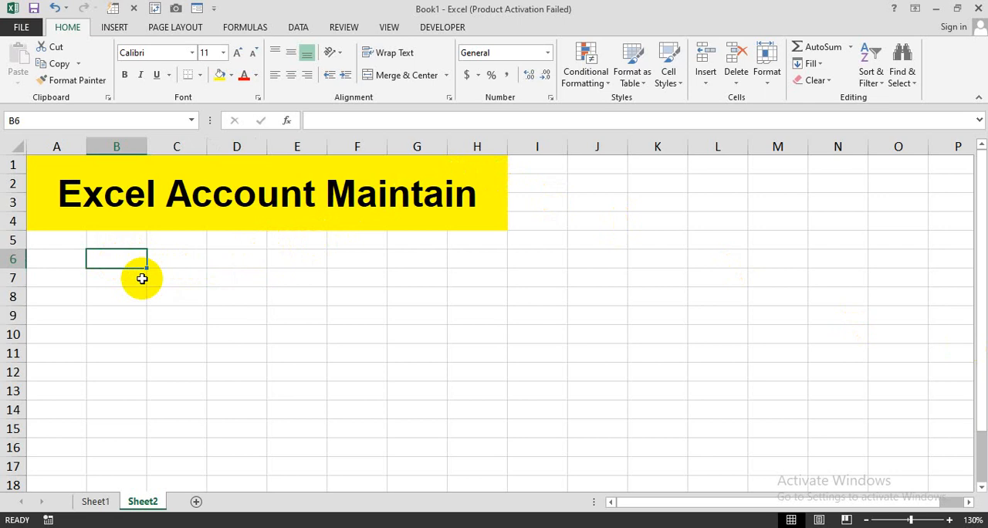
pyautogui.write('Date')
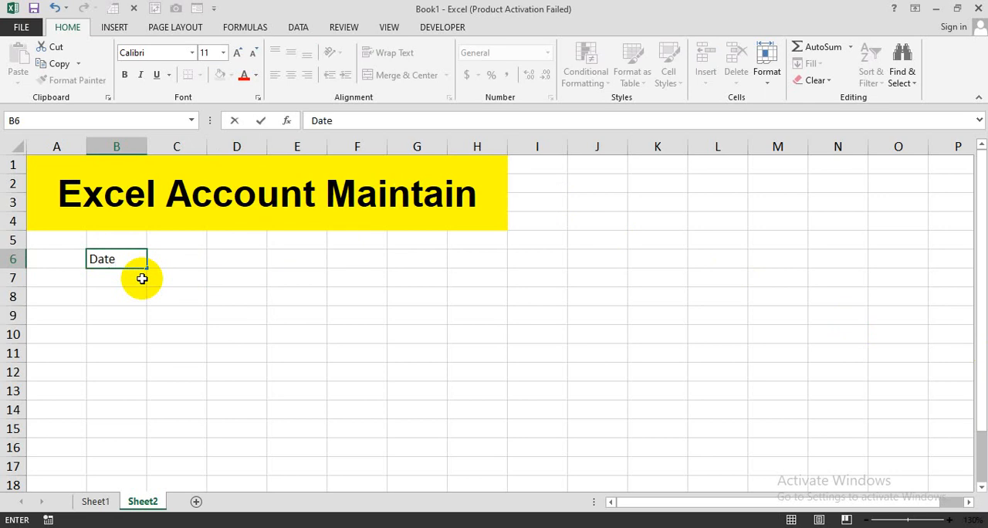
pyautogui.press('Tab')
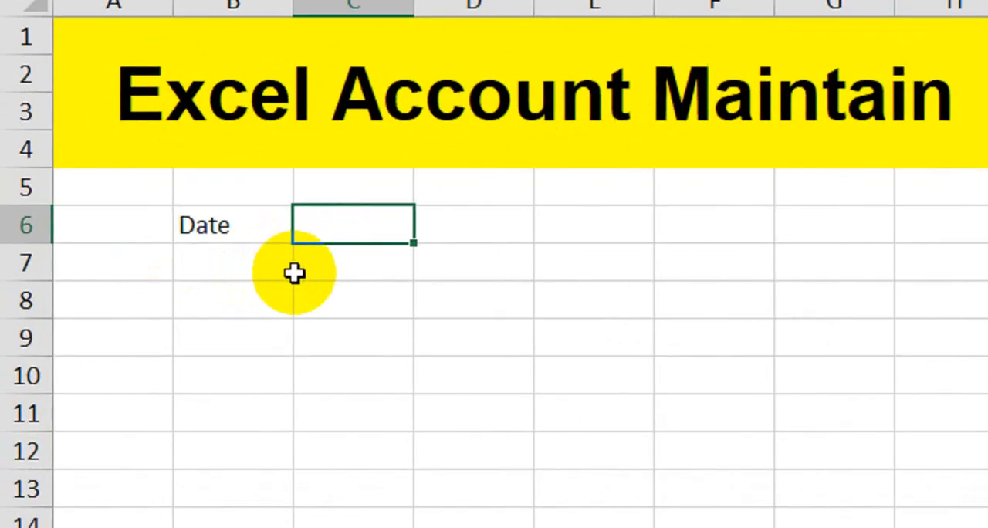
pyautogui.write('Desc')
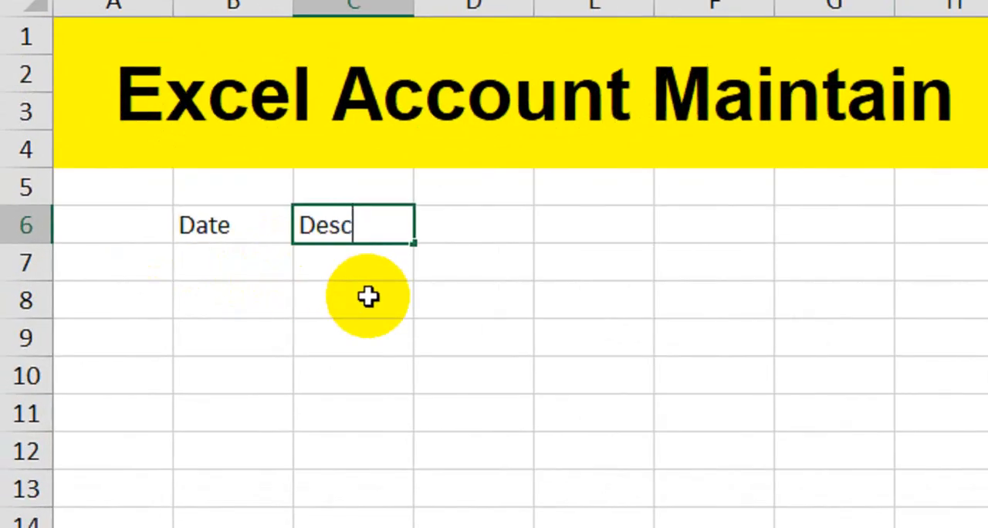
pyautogui.write('riptions')
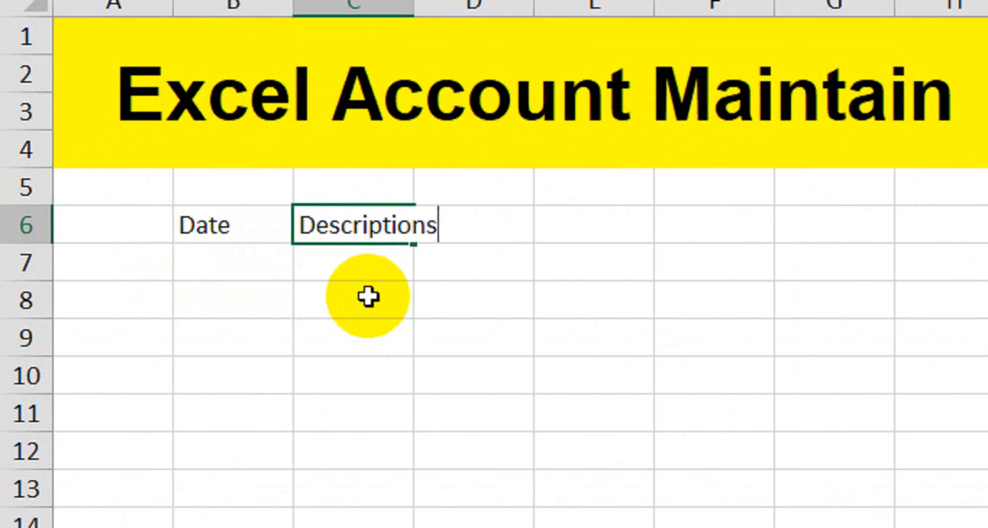
pyautogui.press('Tab')
pyautogui.write('Tran')
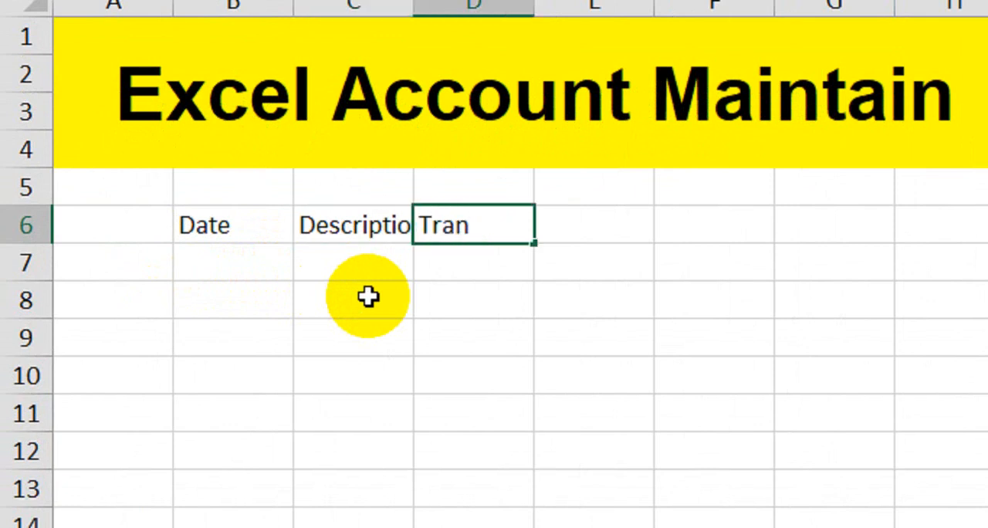
pyautogui.write('saction')
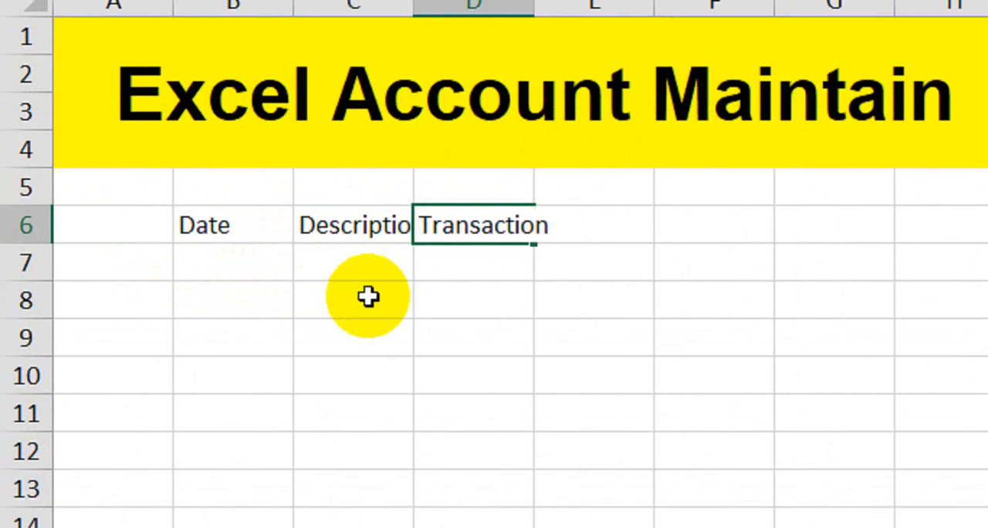
pyautogui.press('Tab')
# Continue the header row with Receipt, Payment and Balance in cells E6 to G6.
pyautogui.write('Rec')
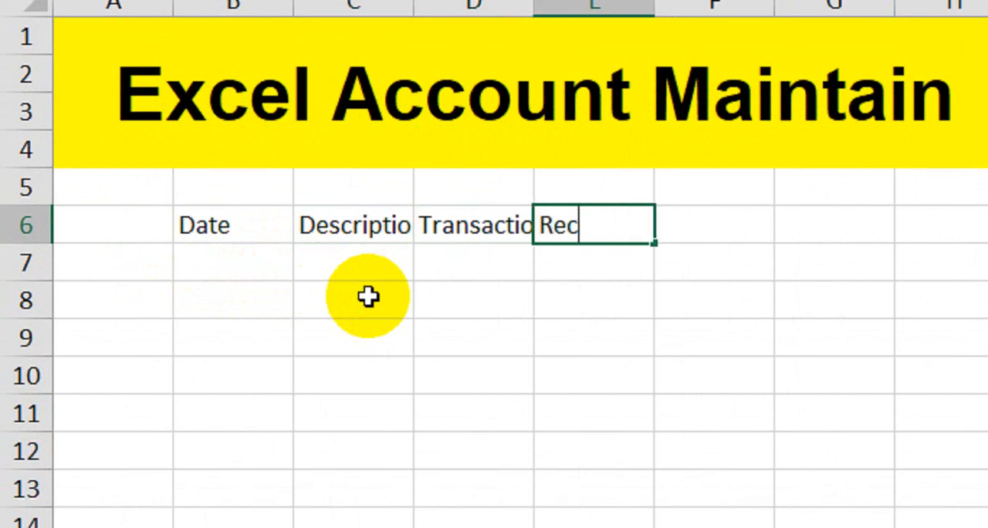
pyautogui.write('eipt')
pyautogui.press('Tab')
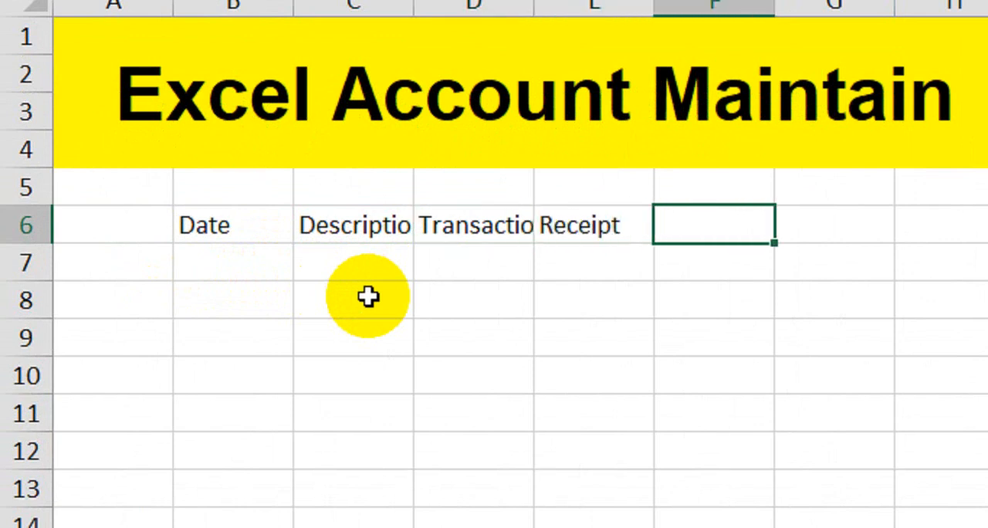
pyautogui.write('Paym')
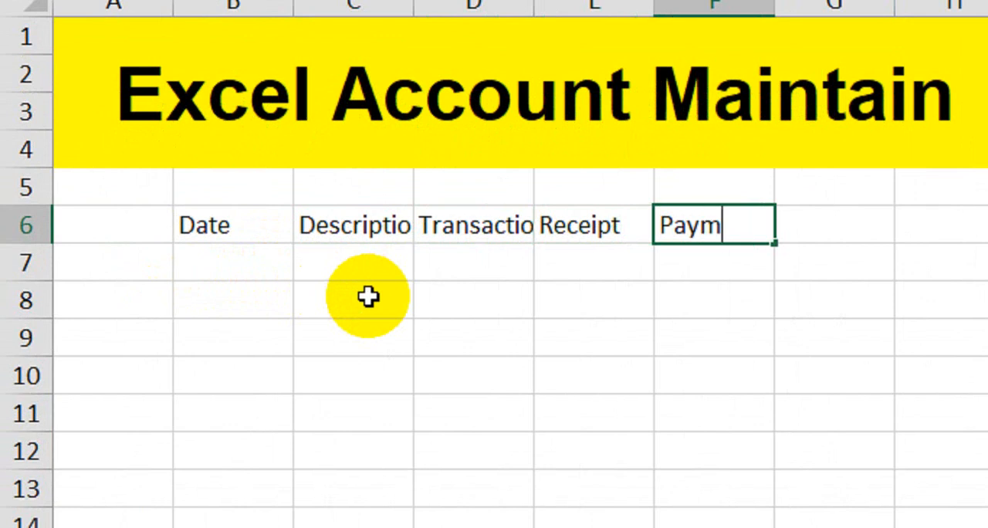
pyautogui.write('ent')
pyautogui.press('Tab')
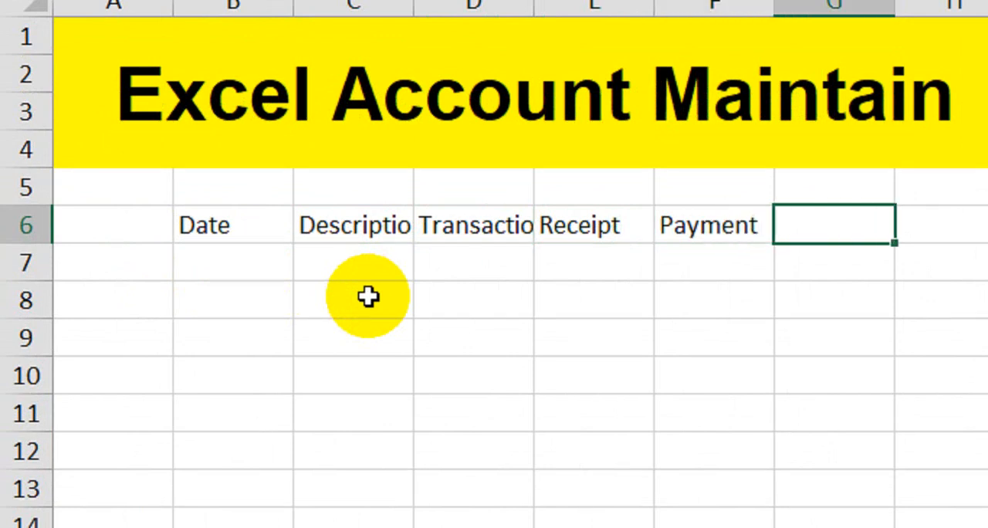
pyautogui.write('Balance')
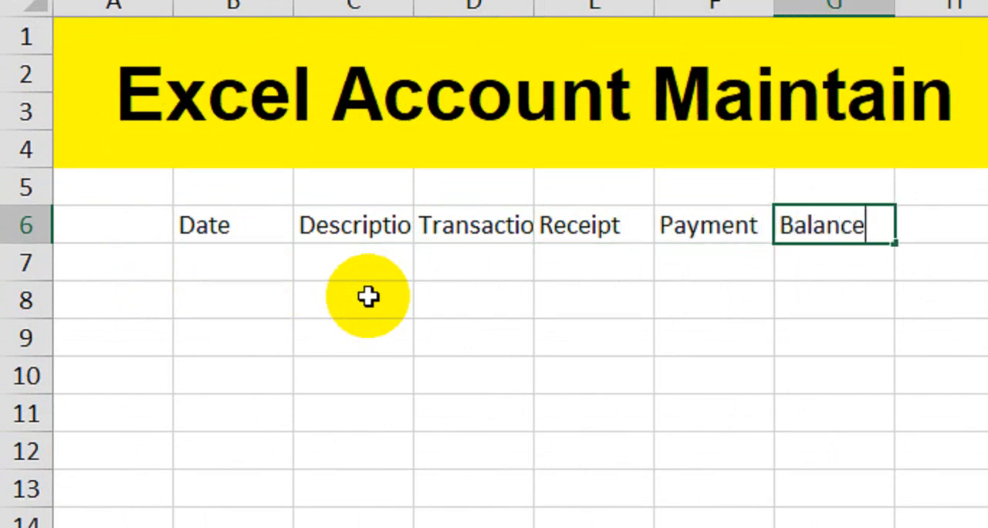
pyautogui.press('Return')
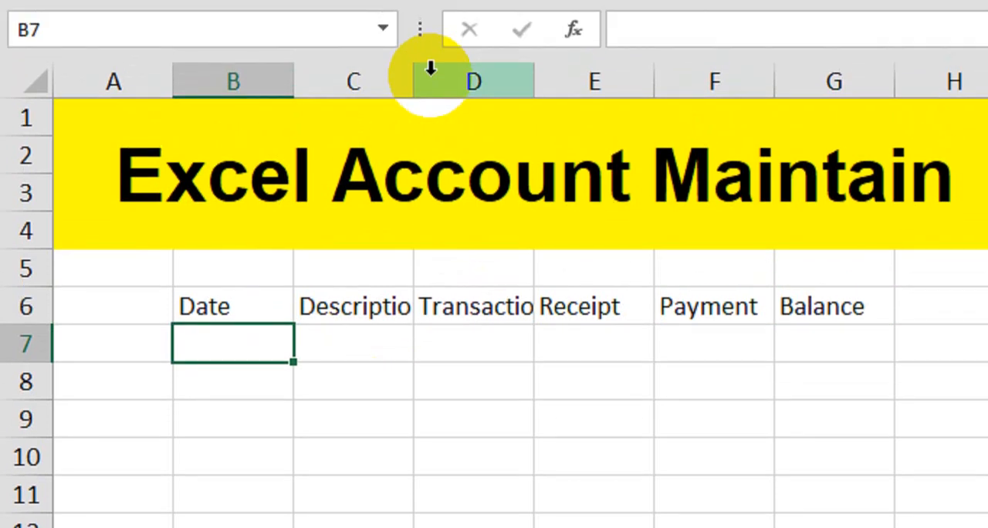
# Widen columns B through G so the headers fit, making the Descriptions column the widest.
pyautogui.moveTo(413, 81); pyautogui.dragTo(452, 81)
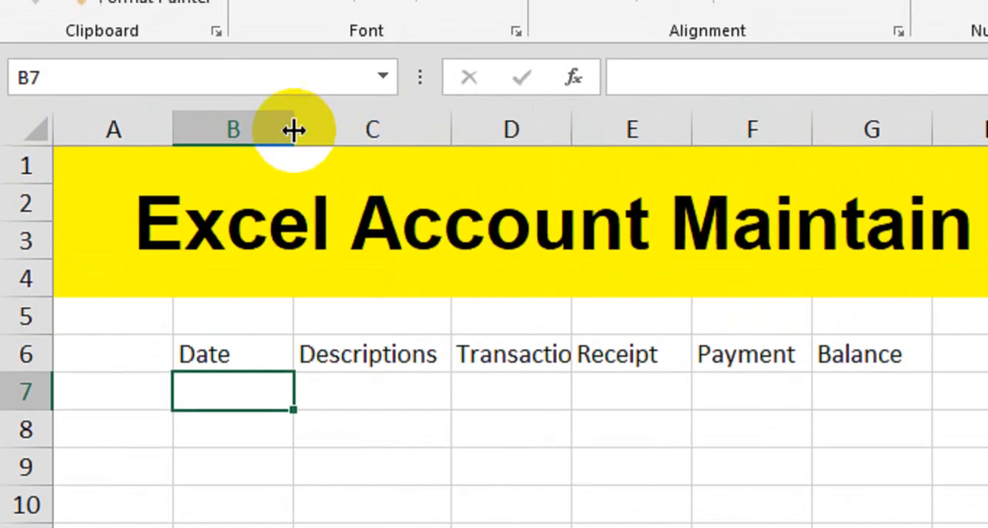
pyautogui.moveTo(293, 81); pyautogui.dragTo(334, 81)
pyautogui.moveTo(334, 133); pyautogui.dragTo(337, 133)
pyautogui.moveTo(498, 138); pyautogui.dragTo(615, 137)
pyautogui.moveTo(733, 136); pyautogui.dragTo(756, 134)
pyautogui.moveTo(777, 133)
pyautogui.mouseDown()
pyautogui.moveTo(787, 132)
pyautogui.moveTo(766, 134)
pyautogui.mouseUp()
pyautogui.moveTo(885, 132); pyautogui.dragTo(911, 132)
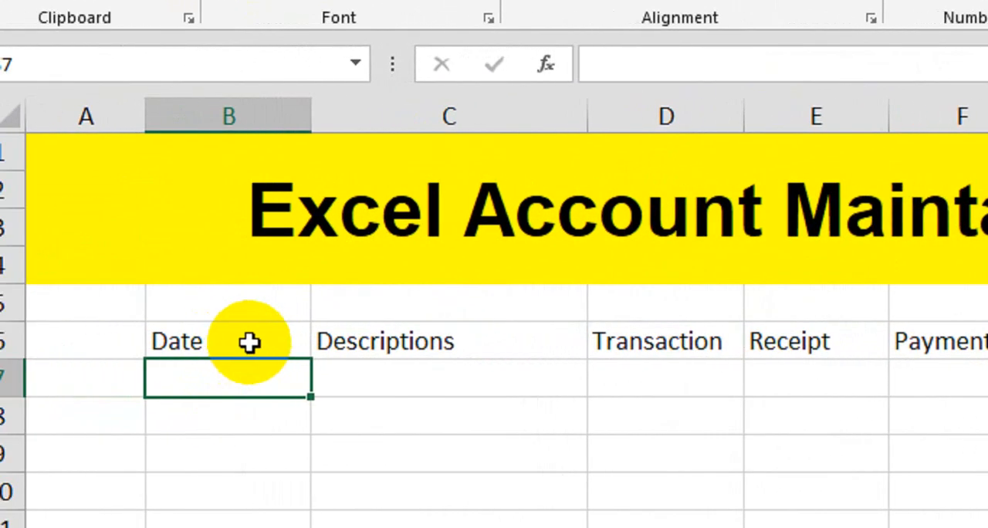
# Make the header row B6:G6 bold.
pyautogui.click(102, 361)
pyautogui.moveTo(255, 342); pyautogui.dragTo(987, 342)
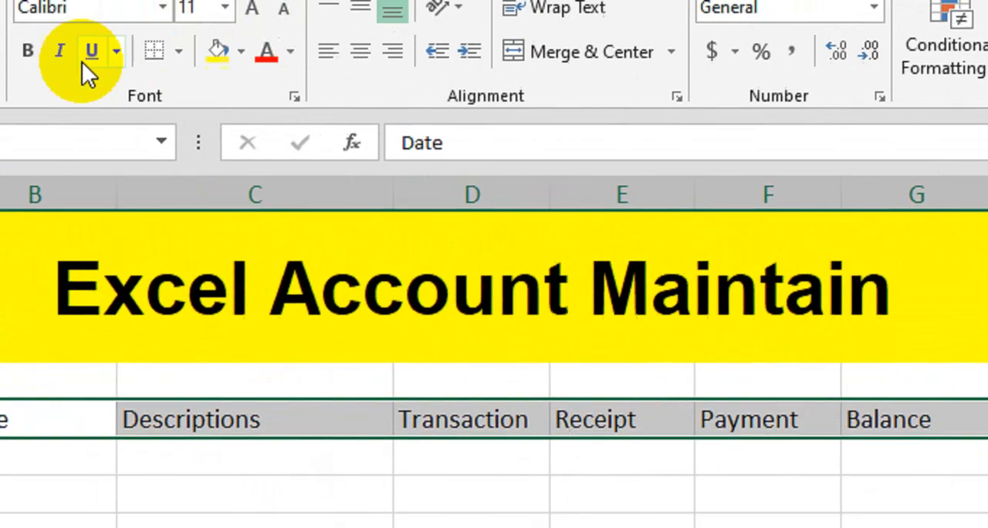
pyautogui.click(27, 50)
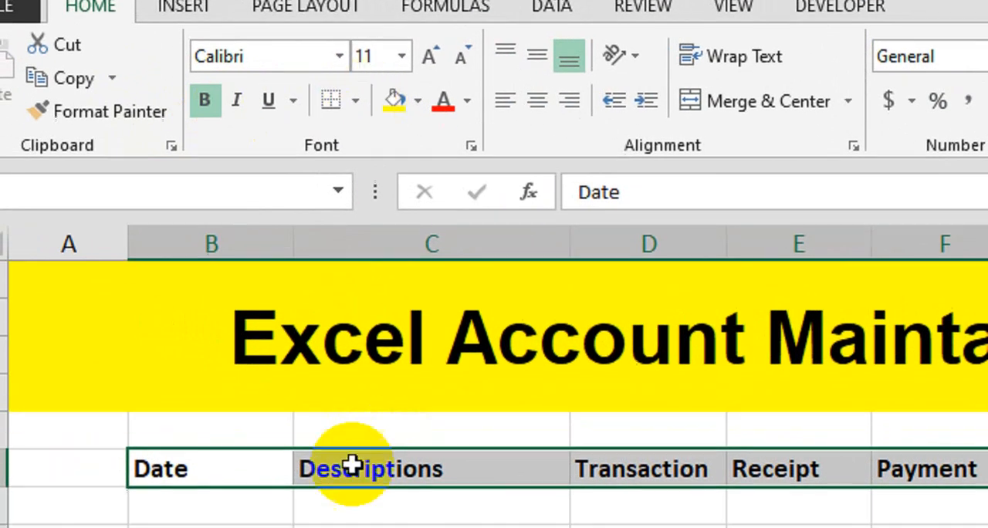
# Apply All Borders to the table range B6:G15, covering the headers and nine rows beneath them.
pyautogui.moveTo(239, 499); pyautogui.dragTo(987, 496)
pyautogui.moveTo(916, 398); pyautogui.dragTo(951, 527)
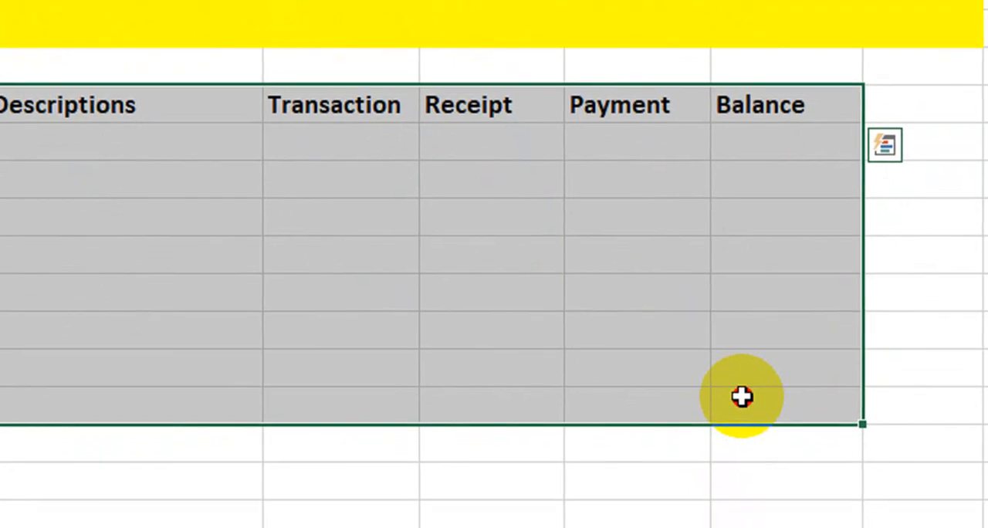
pyautogui.moveTo(741, 396); pyautogui.dragTo(751, 430)
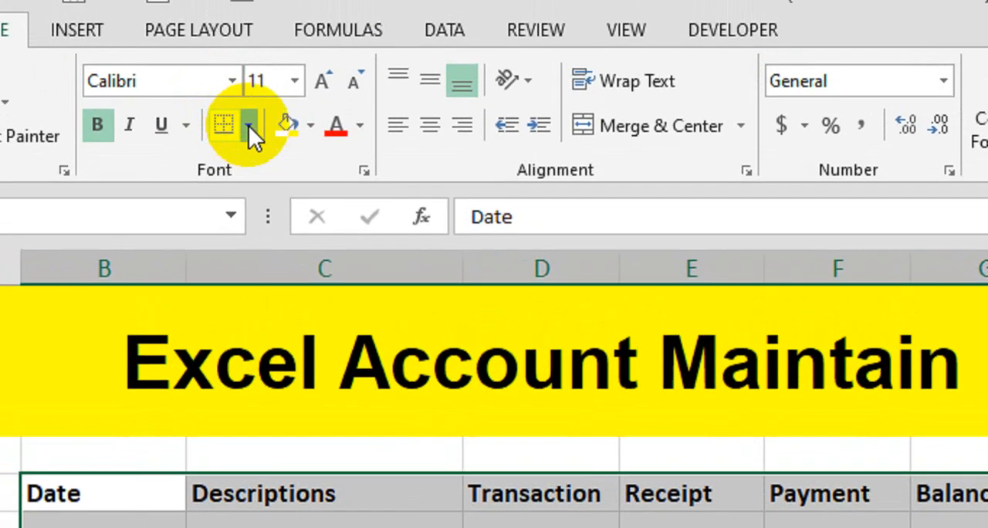
pyautogui.click(248, 126)
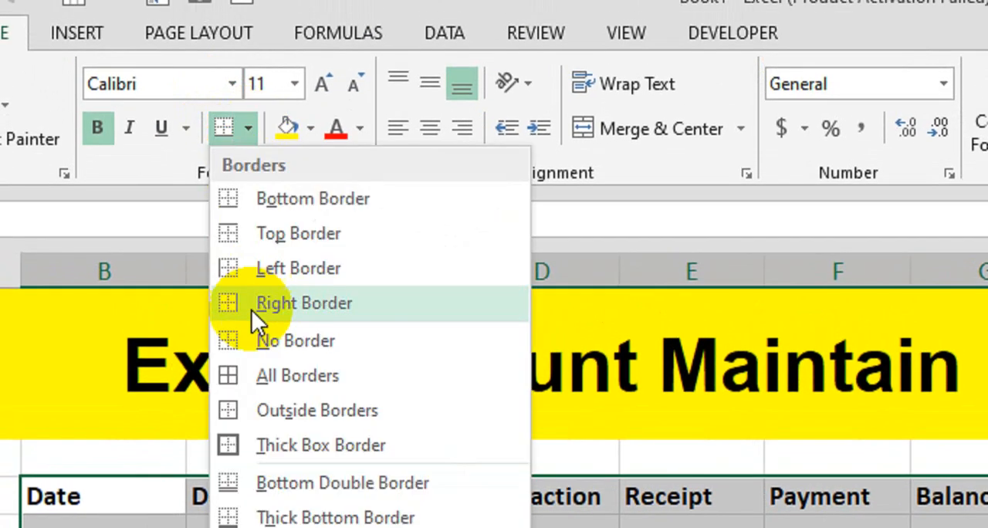
pyautogui.click(276, 379)
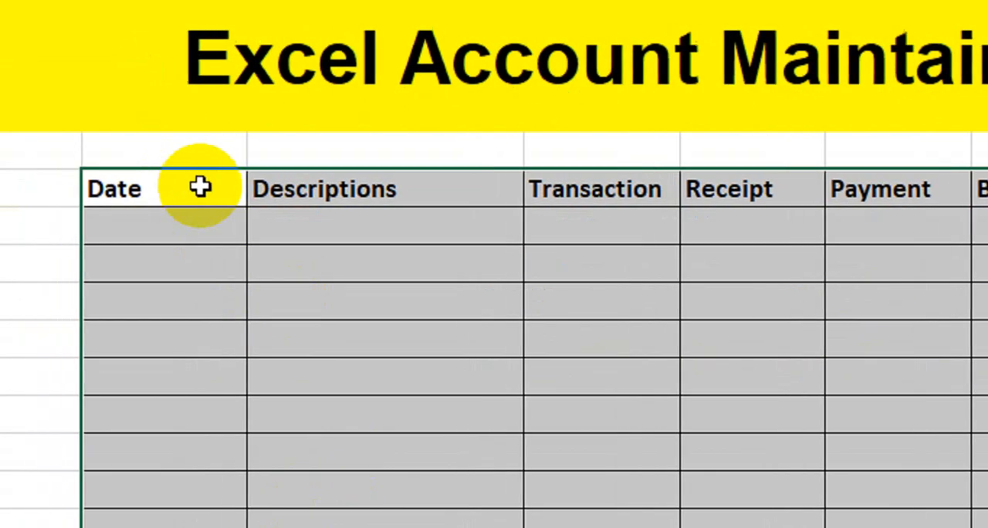
# Give the header row from Date to Balance a black fill and white text.
pyautogui.moveTo(138, 188); pyautogui.dragTo(917, 189)
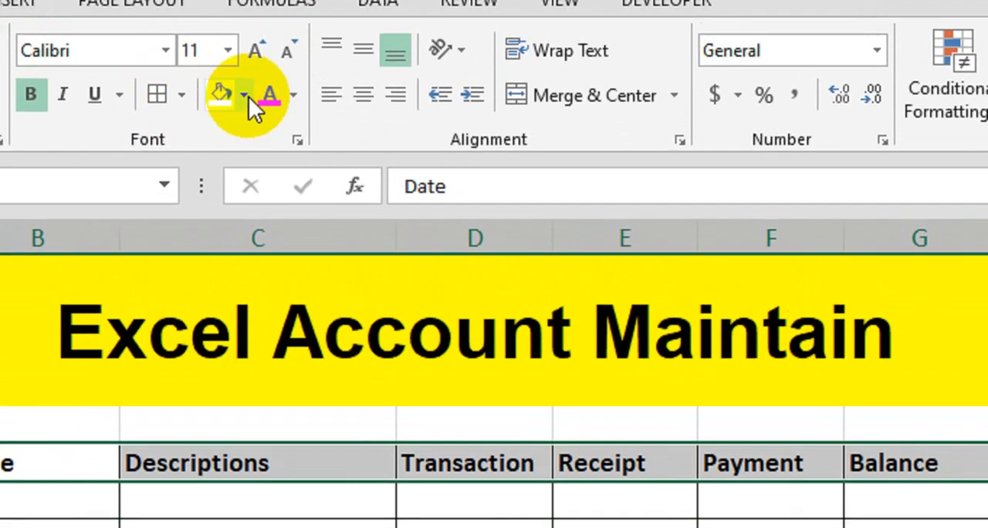
pyautogui.click(248, 97)
pyautogui.click(260, 270)
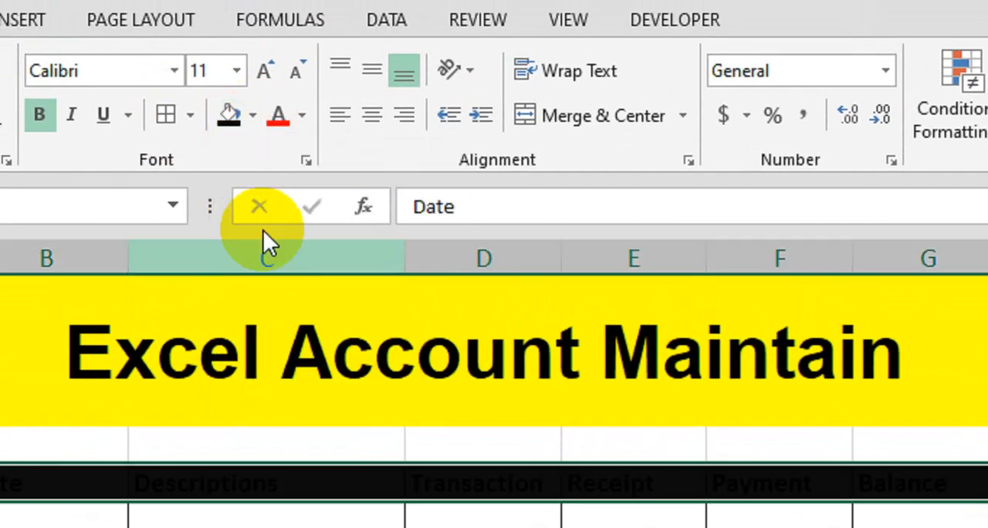
pyautogui.click(301, 116)
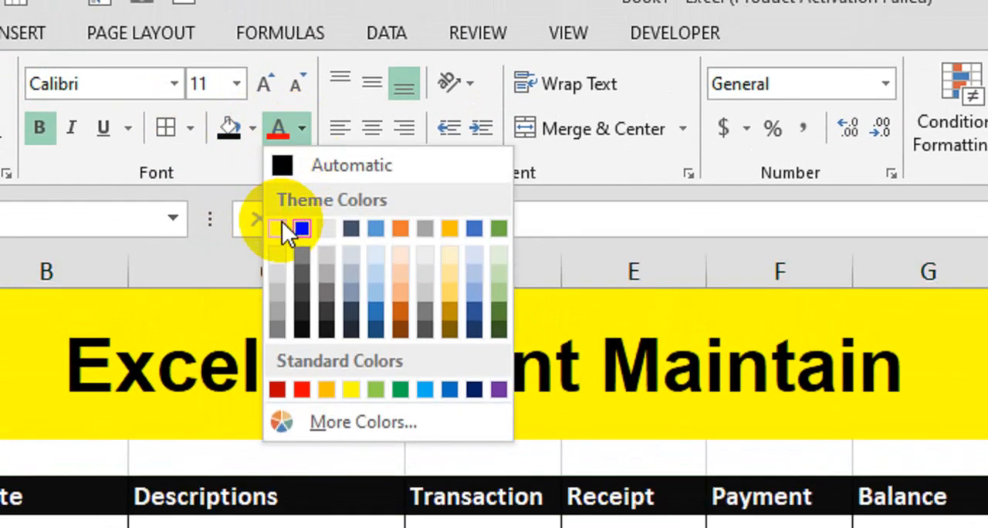
pyautogui.click(279, 225)
# Enter the date 1-Jan-24 in the first row under the Date header.
pyautogui.click(203, 327)
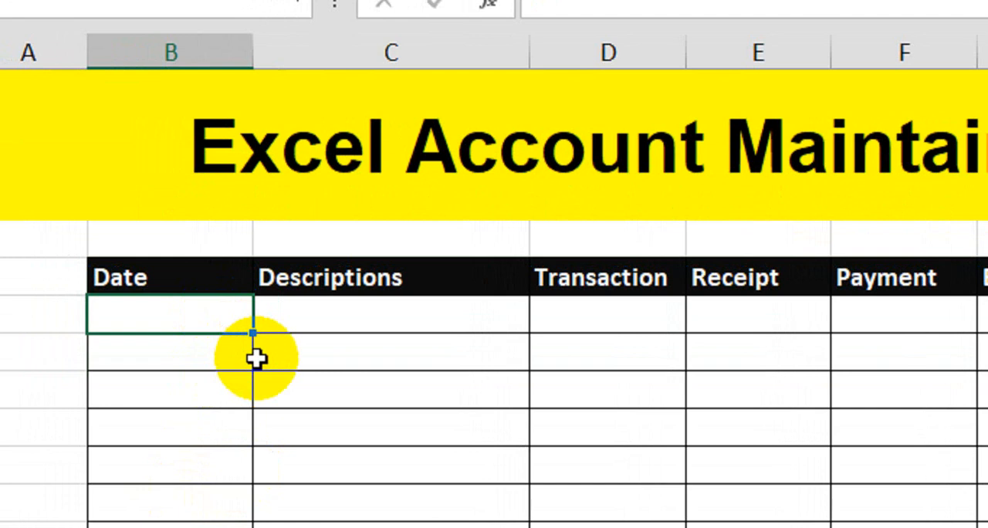
pyautogui.write('1-Ja')
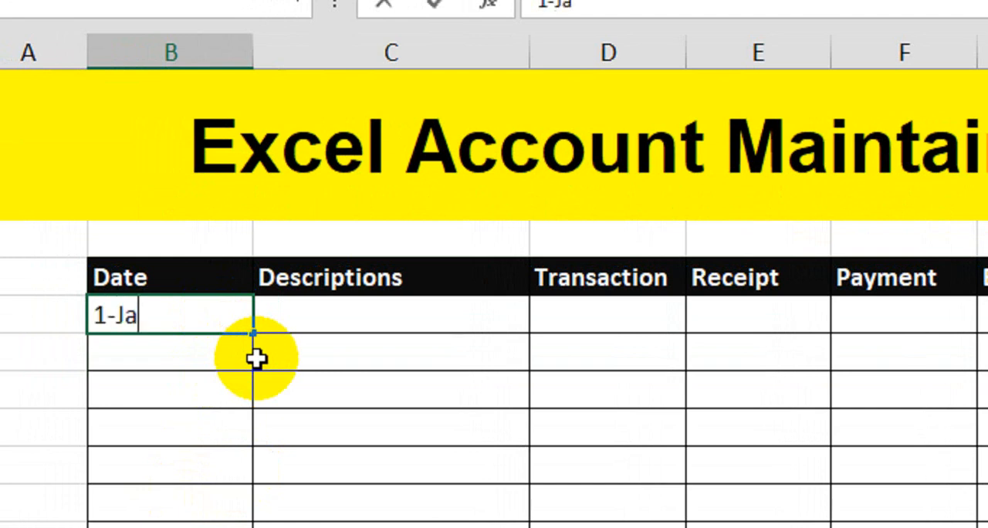
pyautogui.write('n-24')
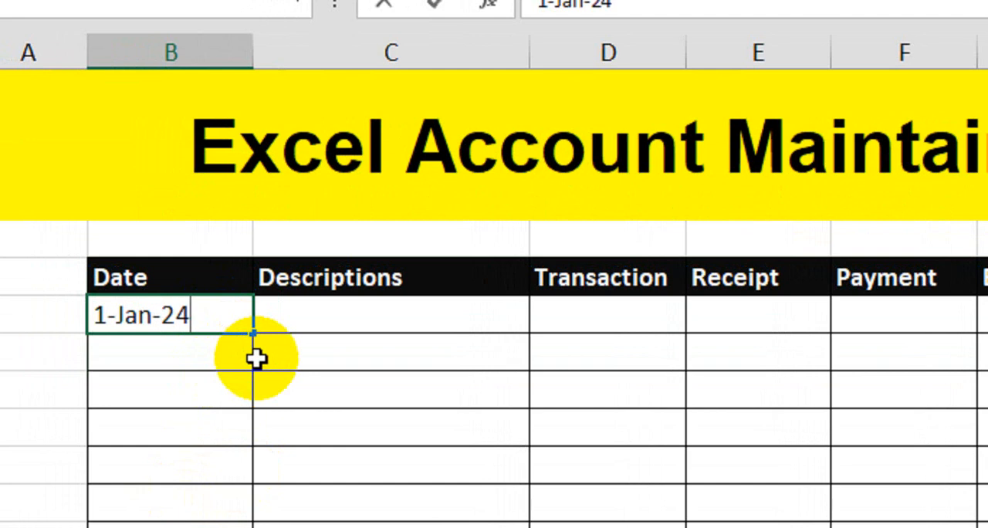
pyautogui.press('Return')
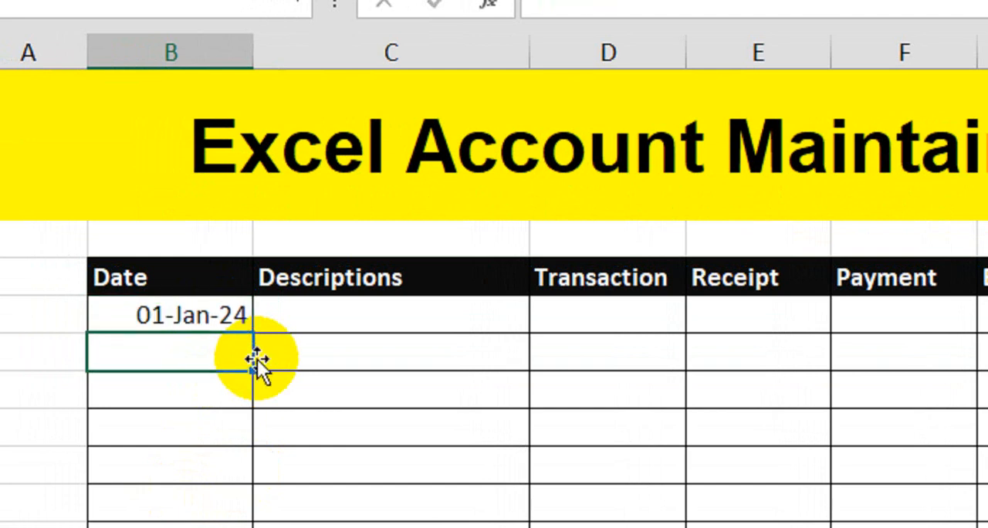
# Complete the first entry with the description Opening Balance and transaction number 1.
pyautogui.click(331, 321)
pyautogui.scroll(-1, 381, 393)
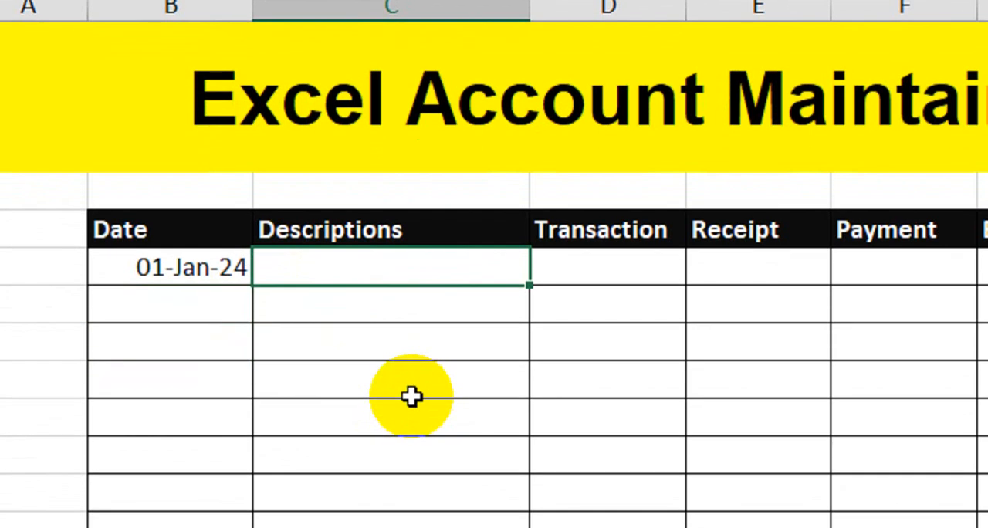
pyautogui.write('Opening')
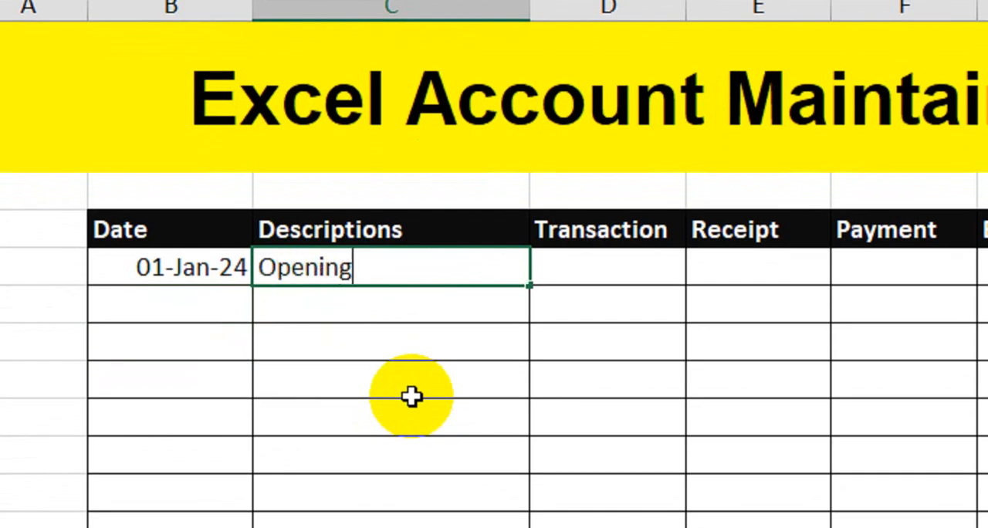
pyautogui.write(' Balanc')
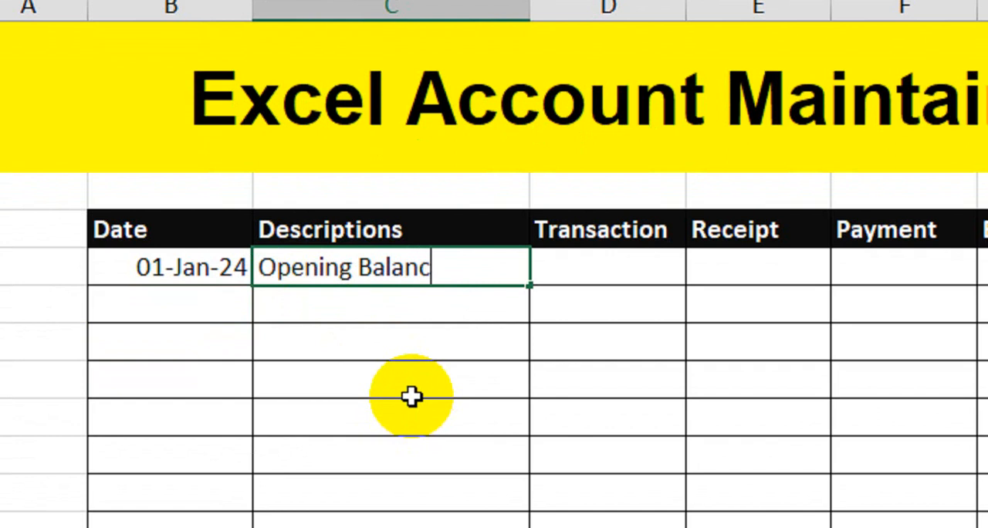
pyautogui.write('e')
pyautogui.press('Tab')
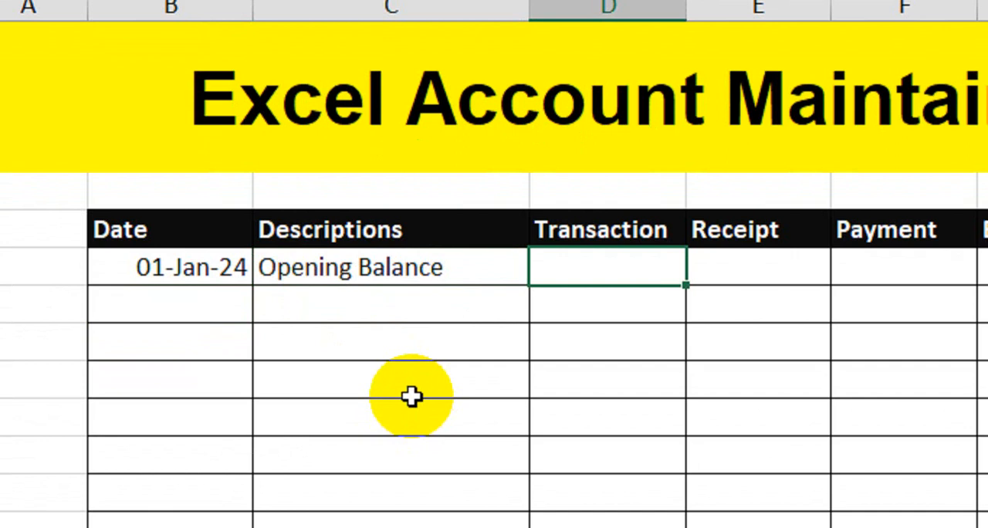
pyautogui.write('1')
pyautogui.press('Return')
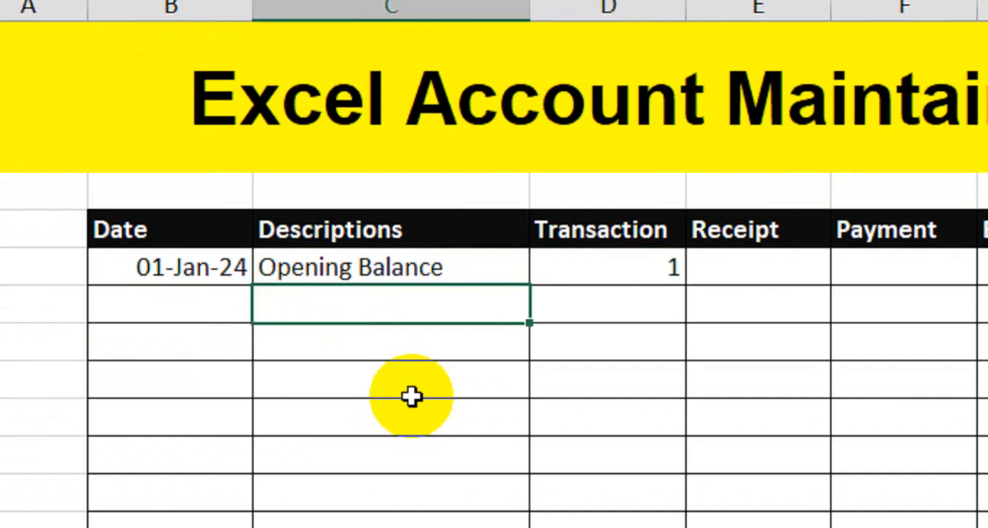
# Fill the date series down from 01-Jan-24 to 09-Jan-24 in the remaining rows of the Date column.
pyautogui.click(220, 308)
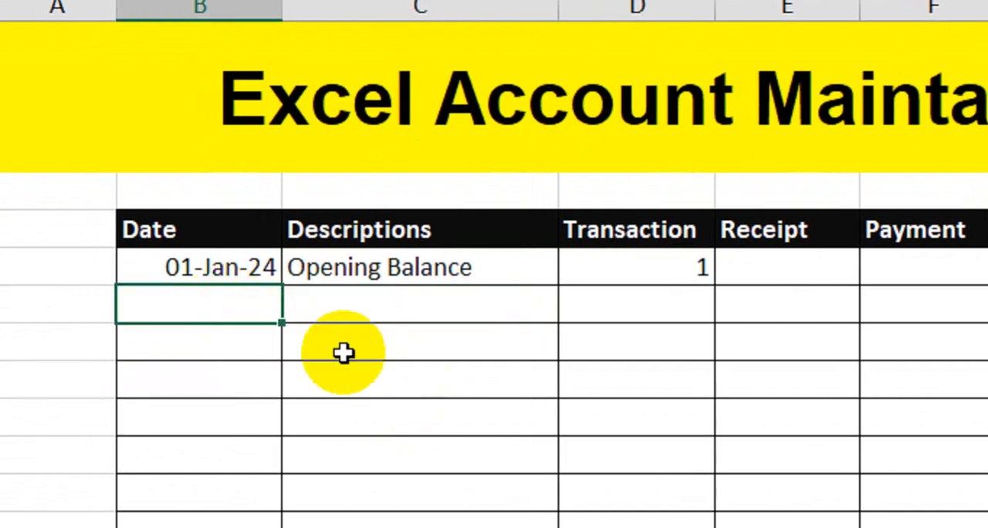
pyautogui.click(256, 271)
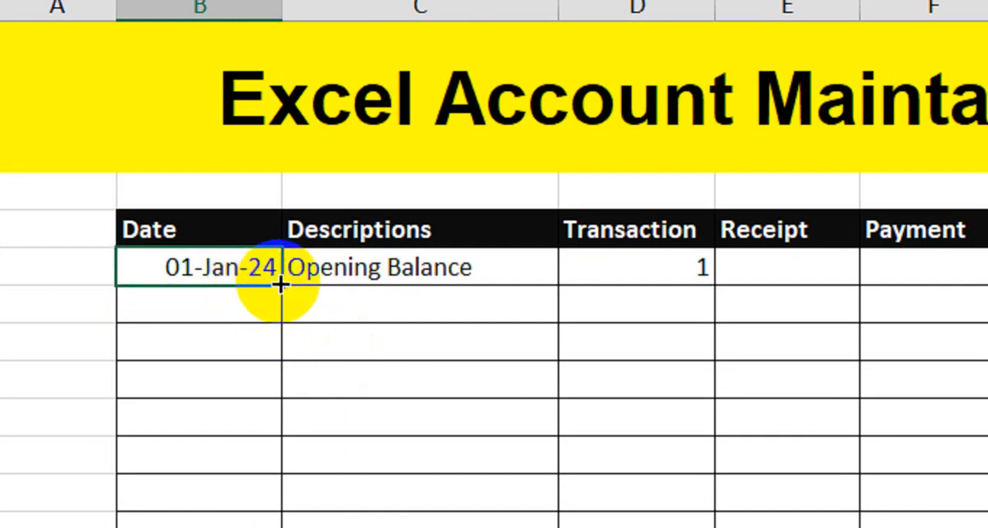
pyautogui.moveTo(281, 285); pyautogui.dragTo(273, 471)
# Enter the description Received for the 02-Jan-24 entry.
pyautogui.click(343, 319)
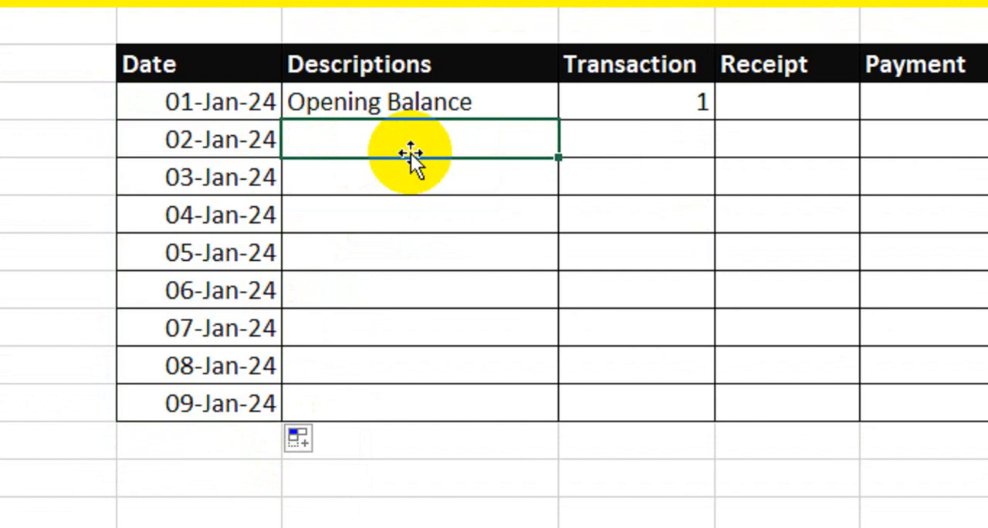
pyautogui.write('Received')
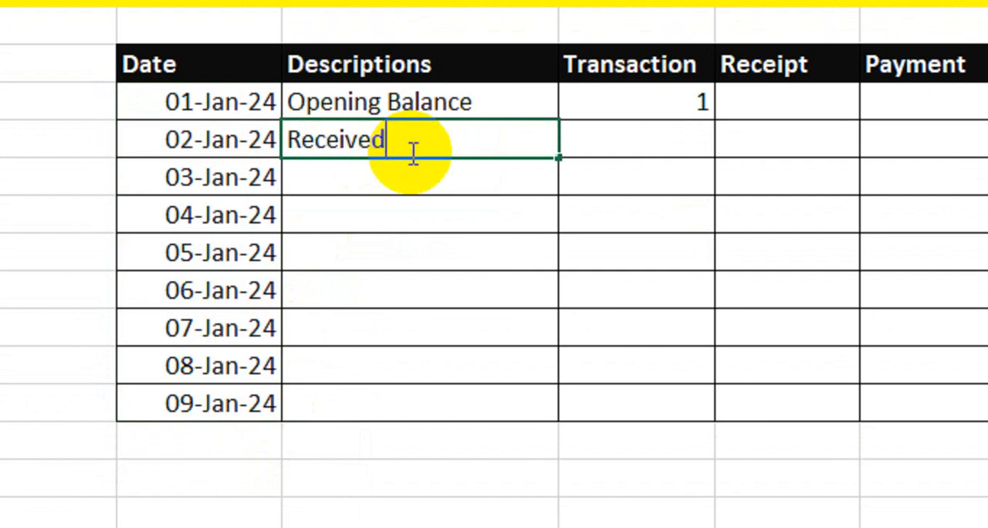
pyautogui.press('Tab')
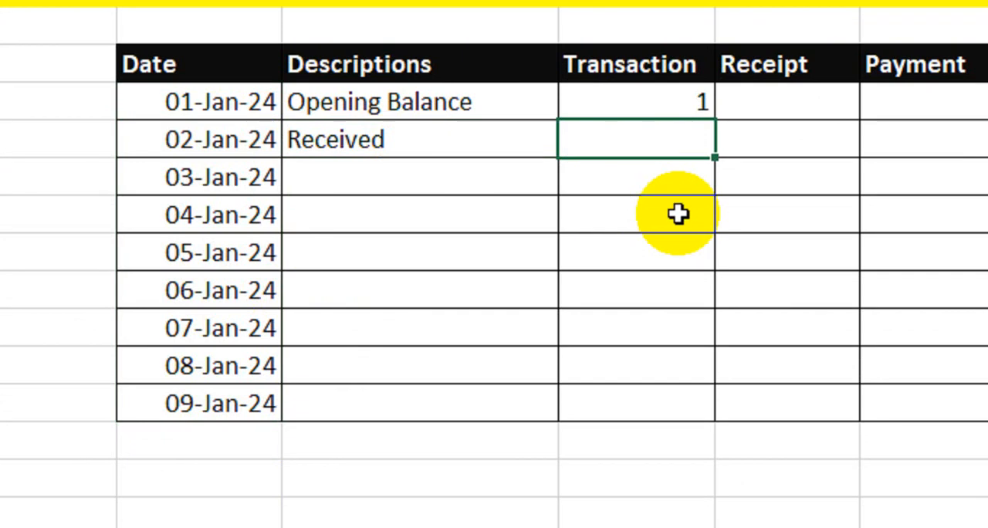
# Begin the 02-Jan-24 transaction number formula with =IF(ISBLANK(C8),"", so a blank description returns empty text.
pyautogui.write('if')
pyautogui.press('Tab')
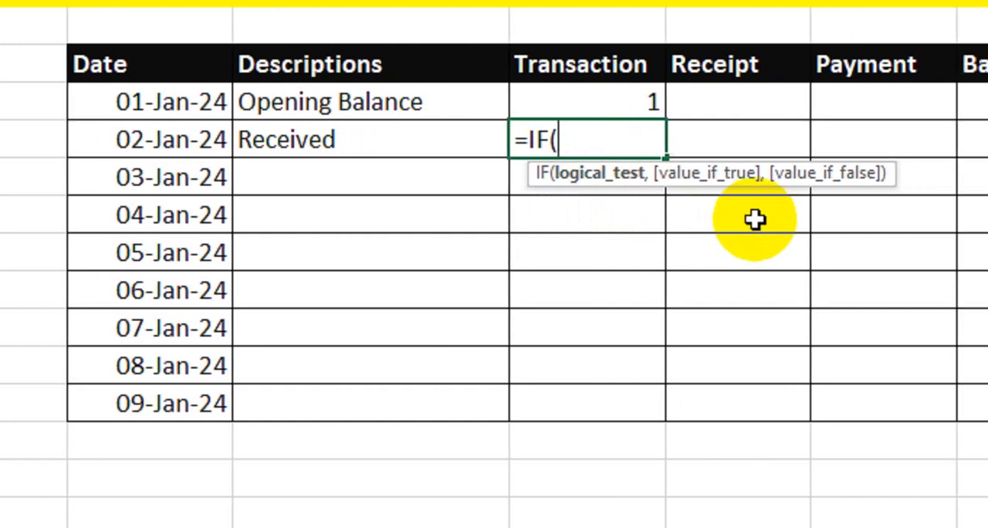
pyautogui.write('isblan')
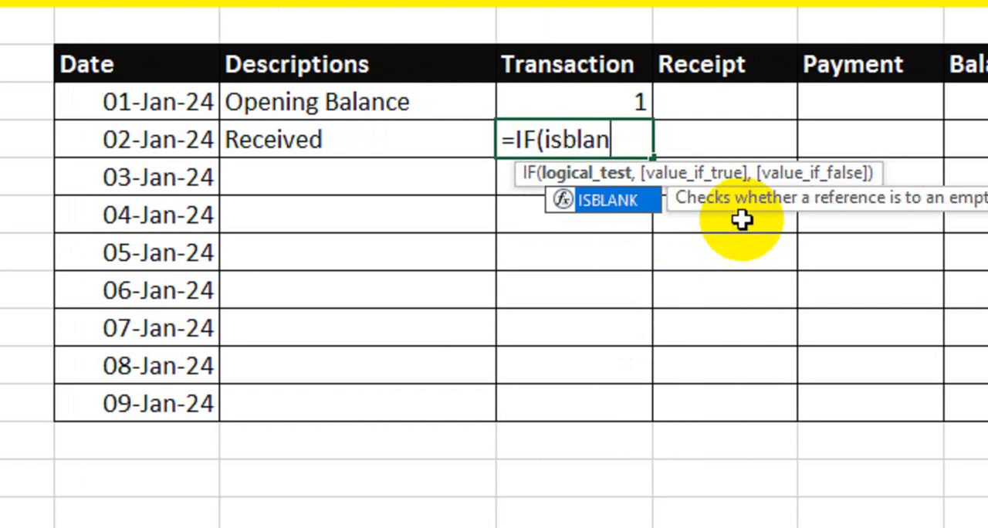
pyautogui.press('Tab')
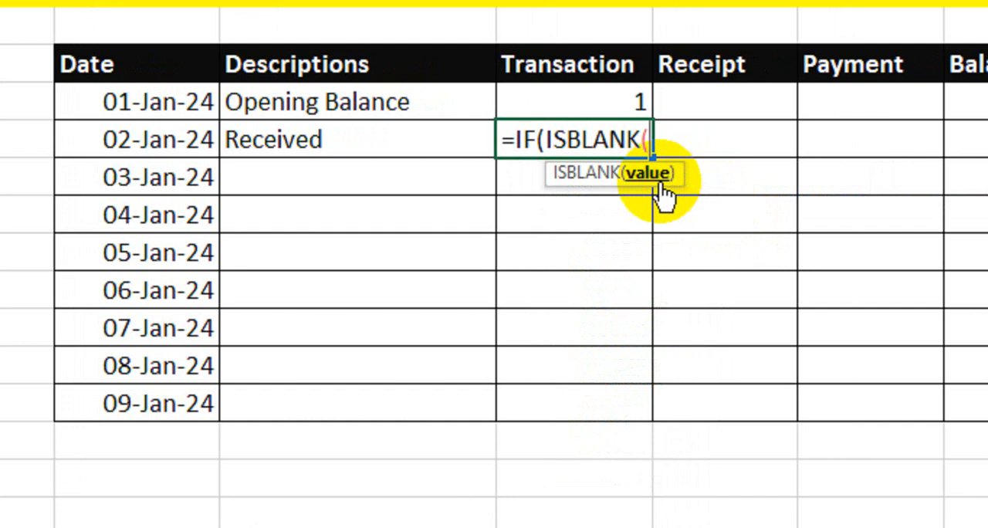
pyautogui.click(336, 149)
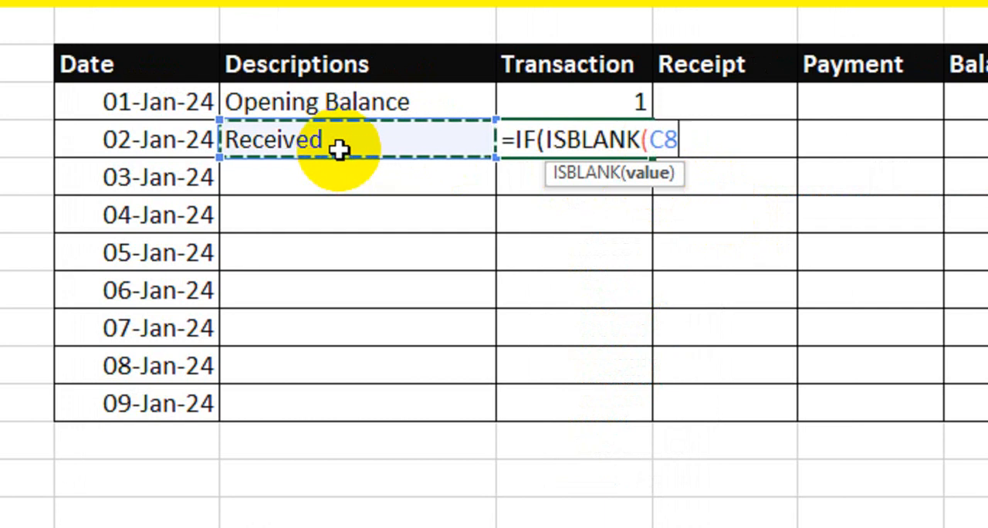
pyautogui.write('),')
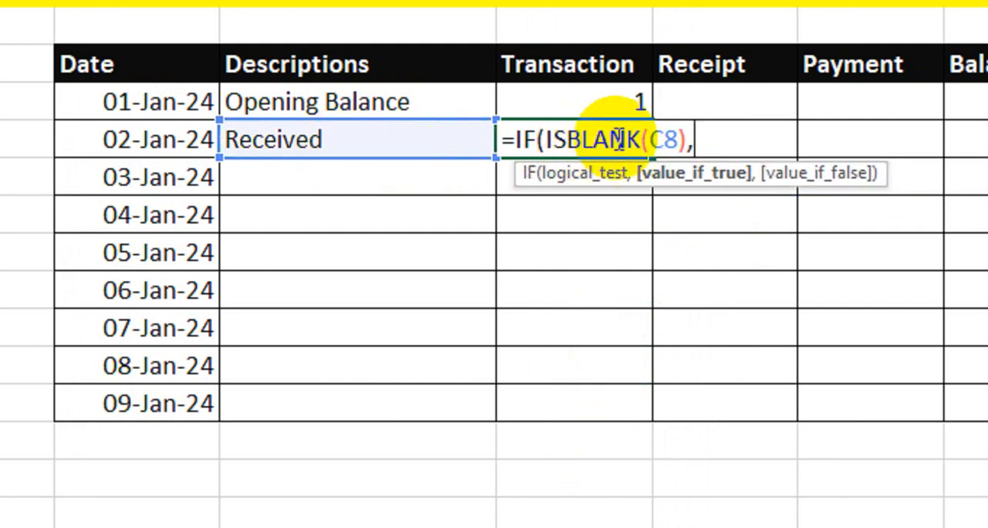
pyautogui.write('""')
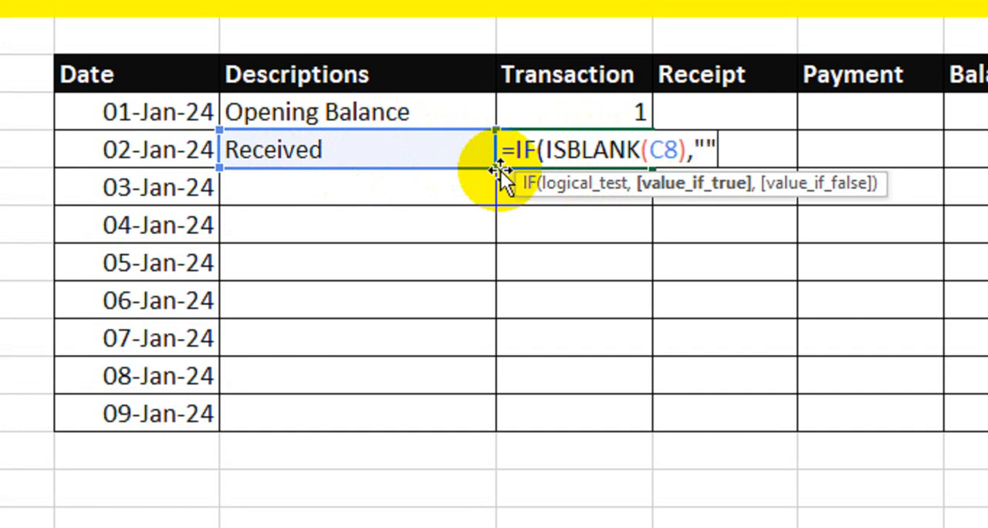
pyautogui.write(',')
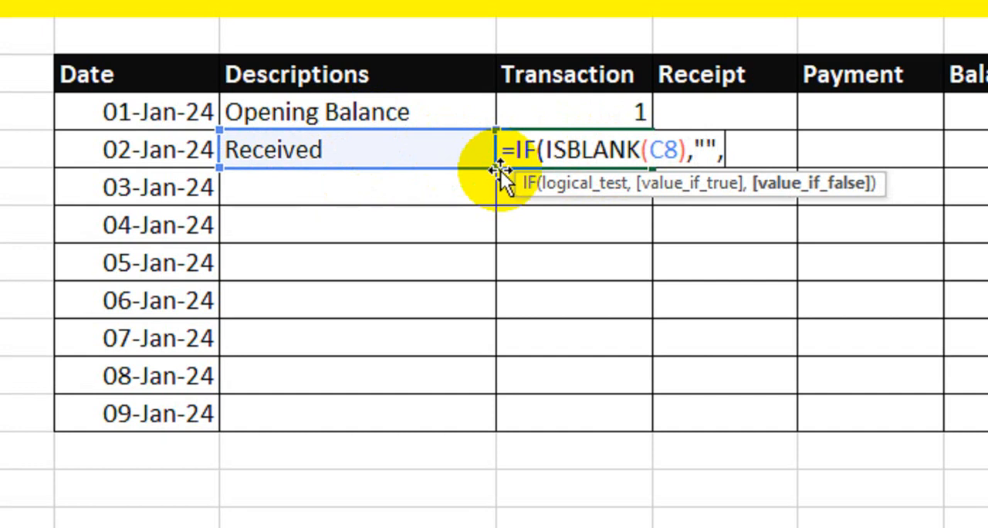
pyautogui.write('max')
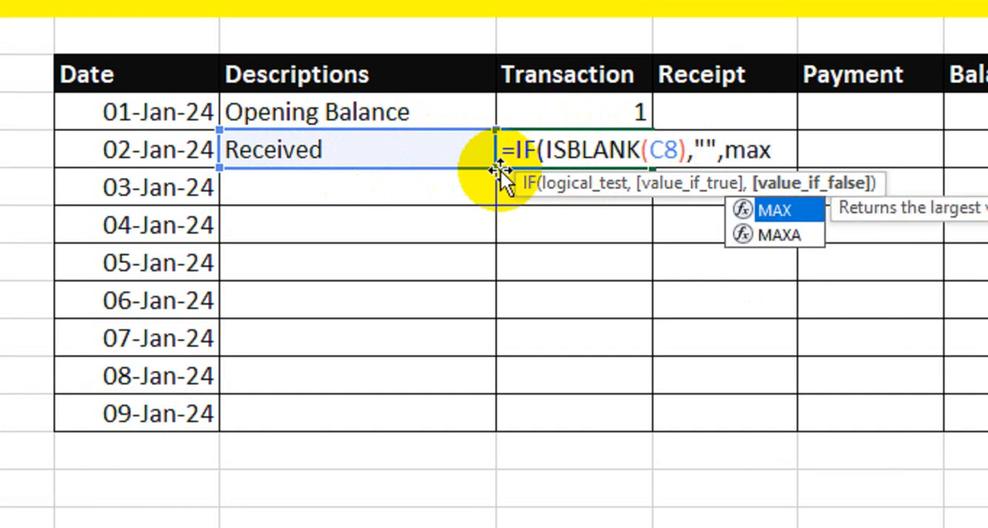
# Complete the transaction number formula with MAX(D7:$D$7)+1 as its value-if-false argument, making the second D7 reference absolute.
pyautogui.press('Tab')
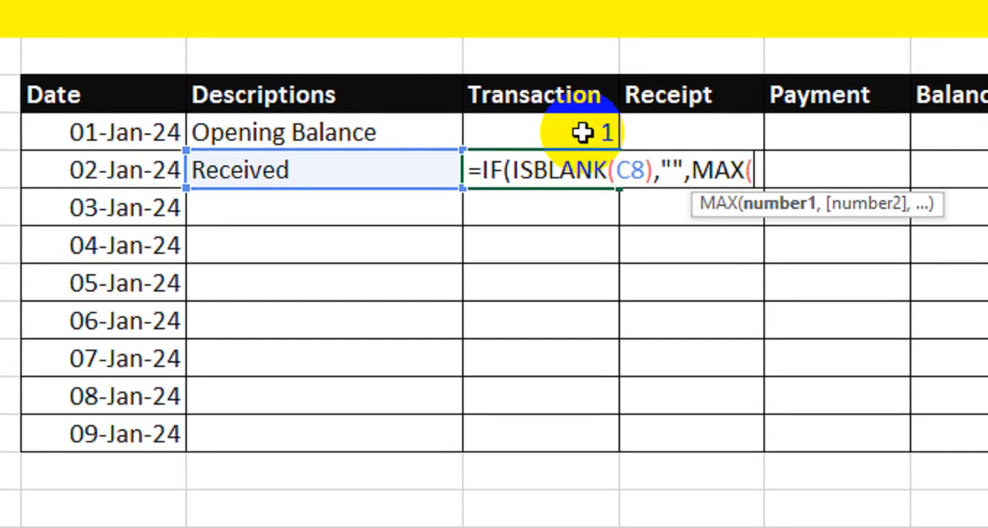
pyautogui.click(582, 113)
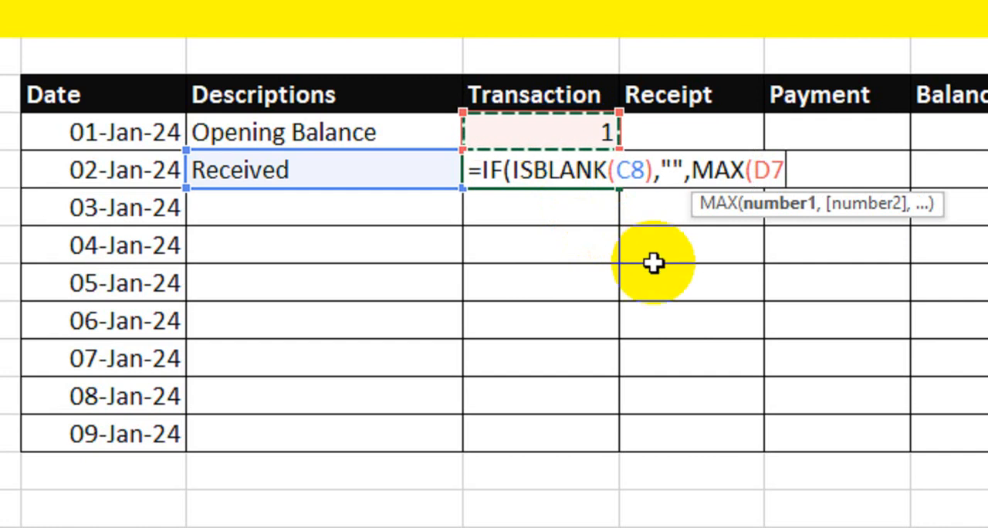
pyautogui.write(':D7')
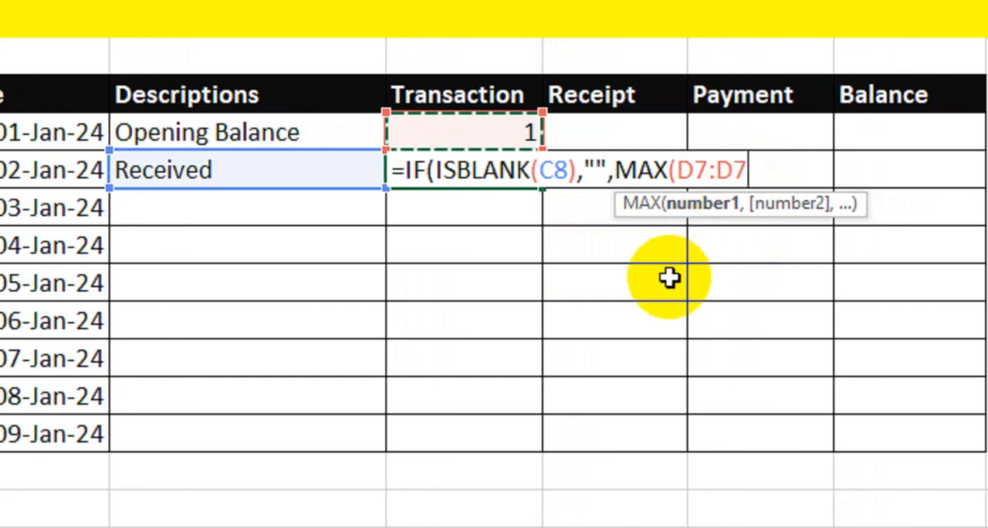
pyautogui.write(')')
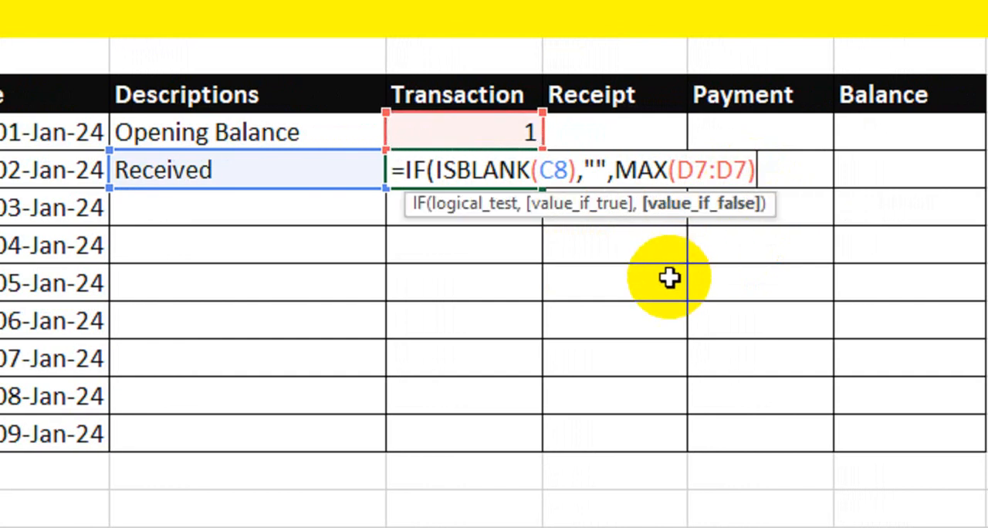
pyautogui.click(746, 173)
pyautogui.moveTo(742, 173); pyautogui.dragTo(717, 169)
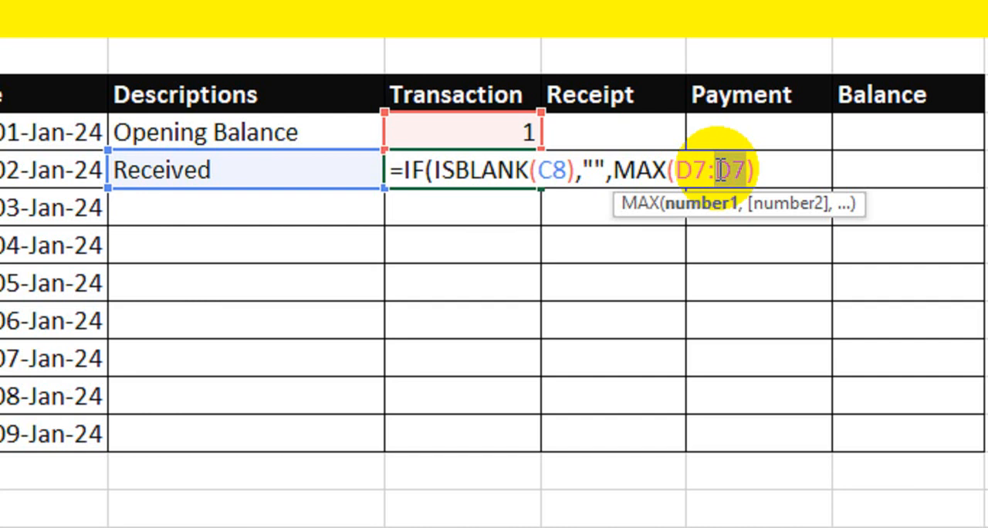
pyautogui.press('F4')
pyautogui.click(788, 169)
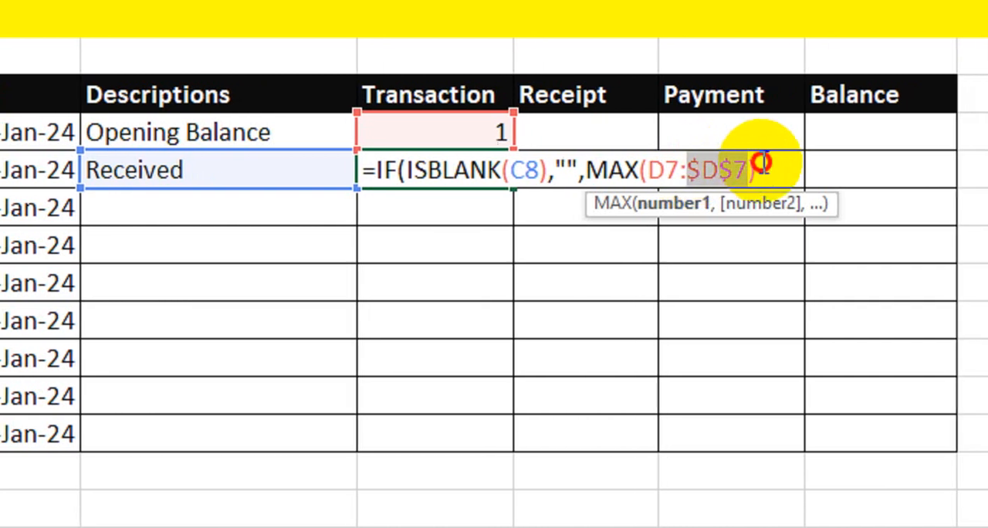
pyautogui.write('+1)')
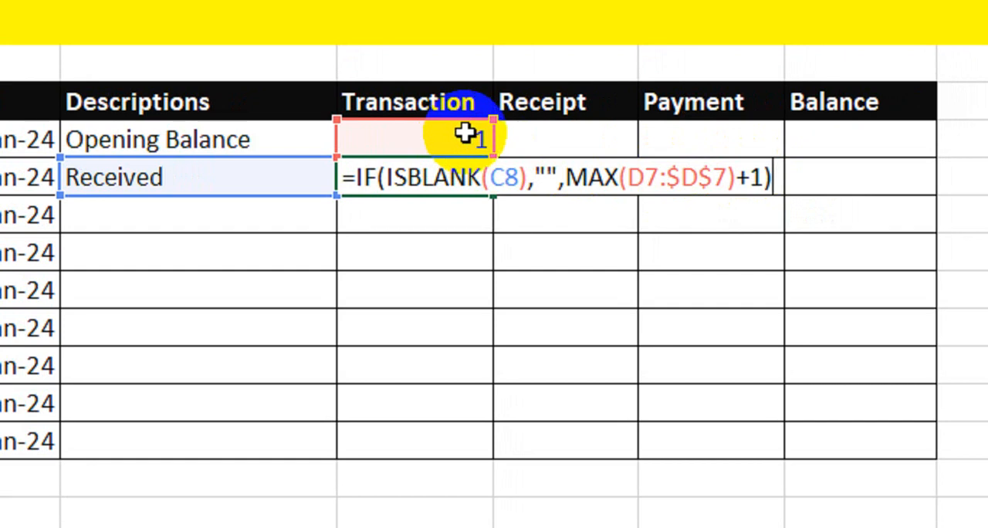
pyautogui.press('Return')
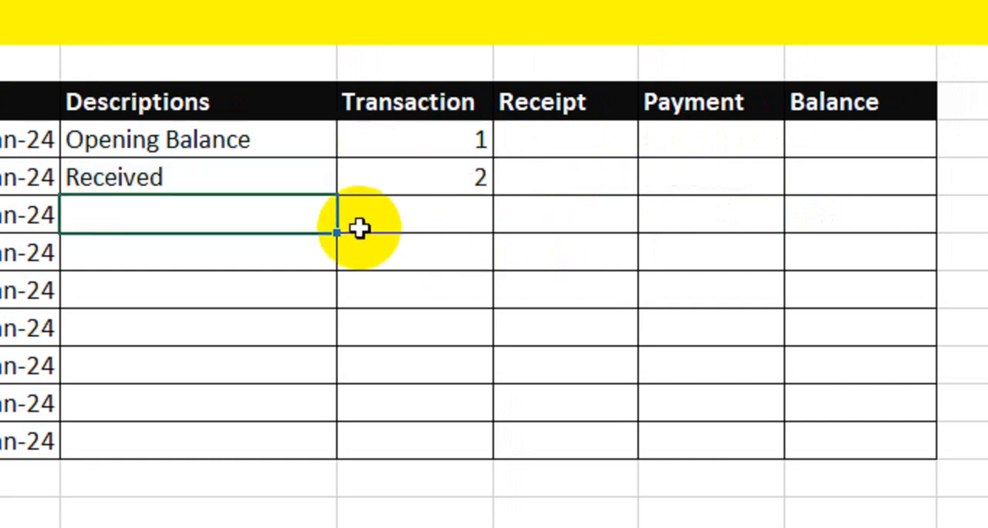
# Test the transaction number formula by clearing the Received description, and undo the deletion.
pyautogui.click(283, 190)
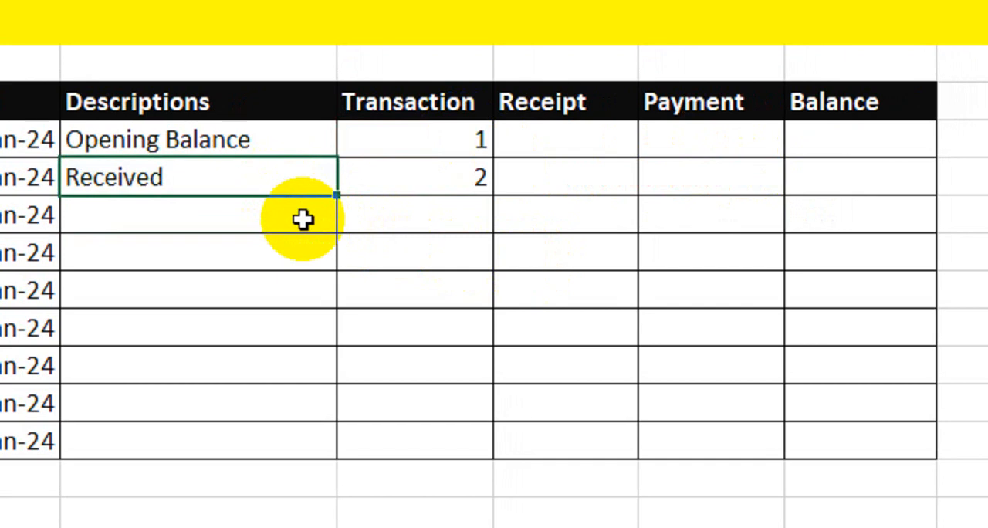
pyautogui.press('Delete')
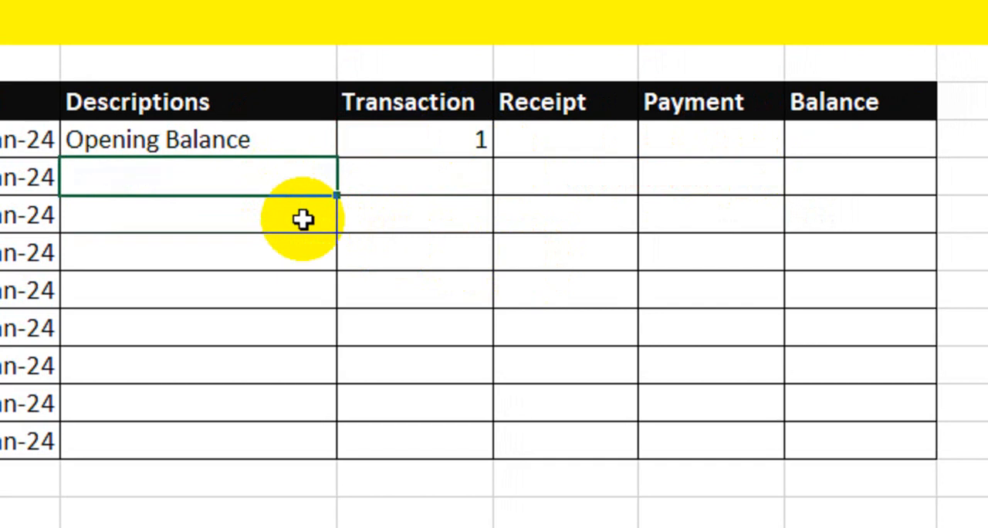
pyautogui.click(395, 190)
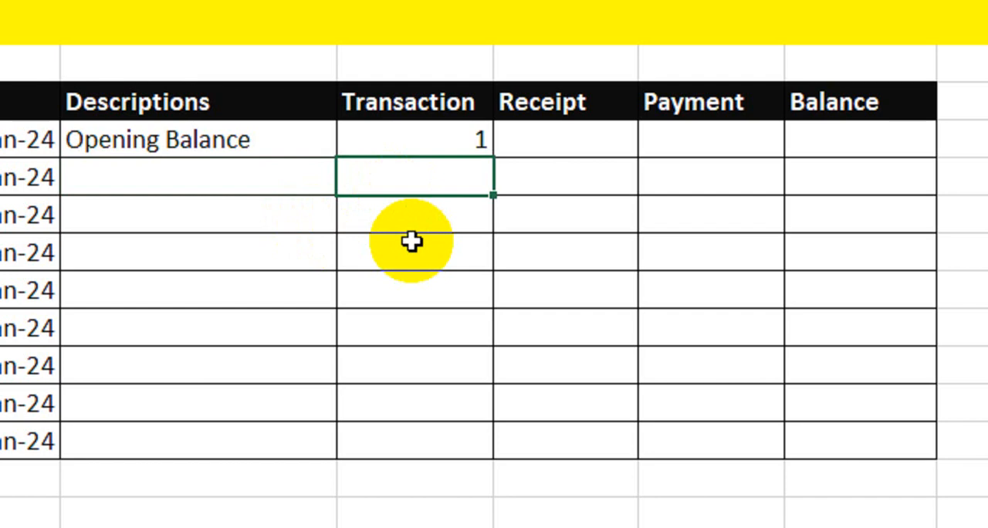
pyautogui.hotkey('ctrl', 'z')
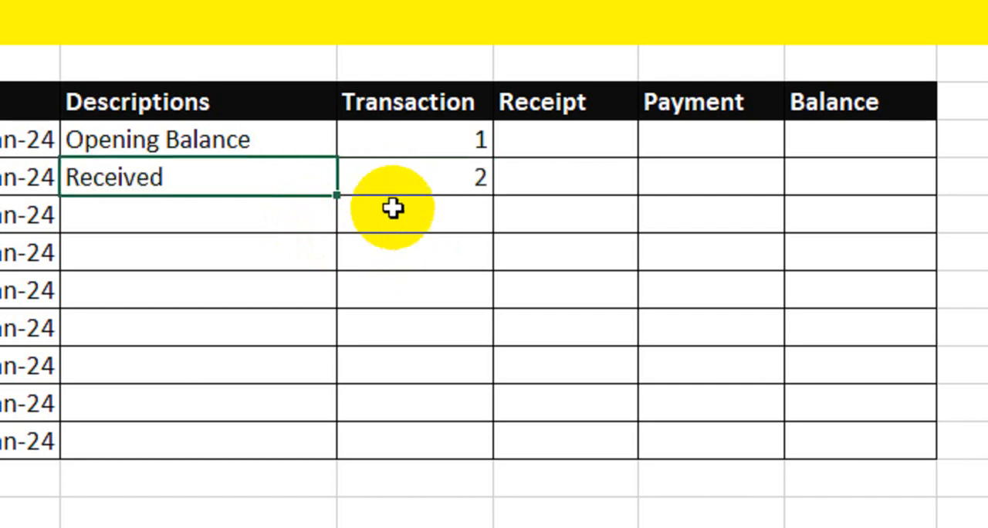
# Enter the descriptions Salary Paid, Maintenance, Fuel and Clearance for the entries from 03-Jan-24 to 06-Jan-24.
pyautogui.click(301, 210)
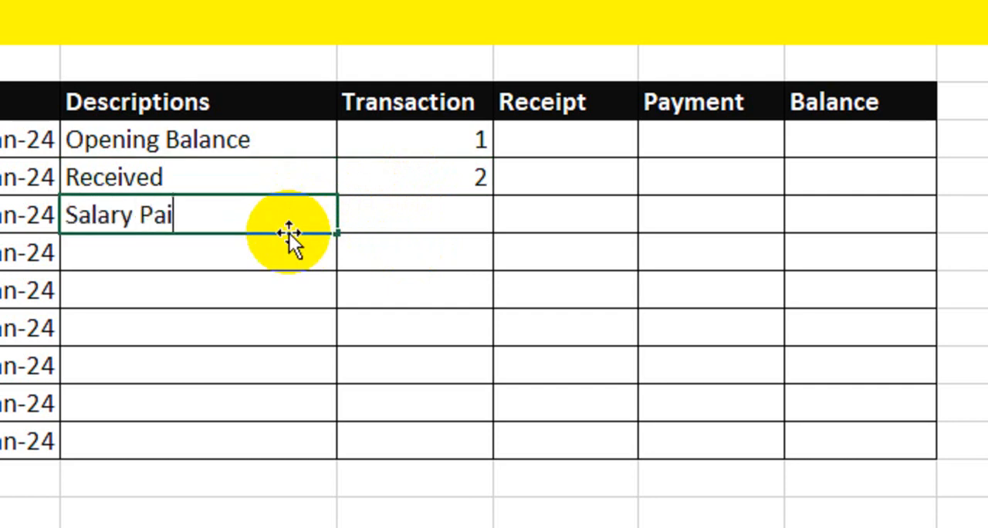
pyautogui.press('Return')
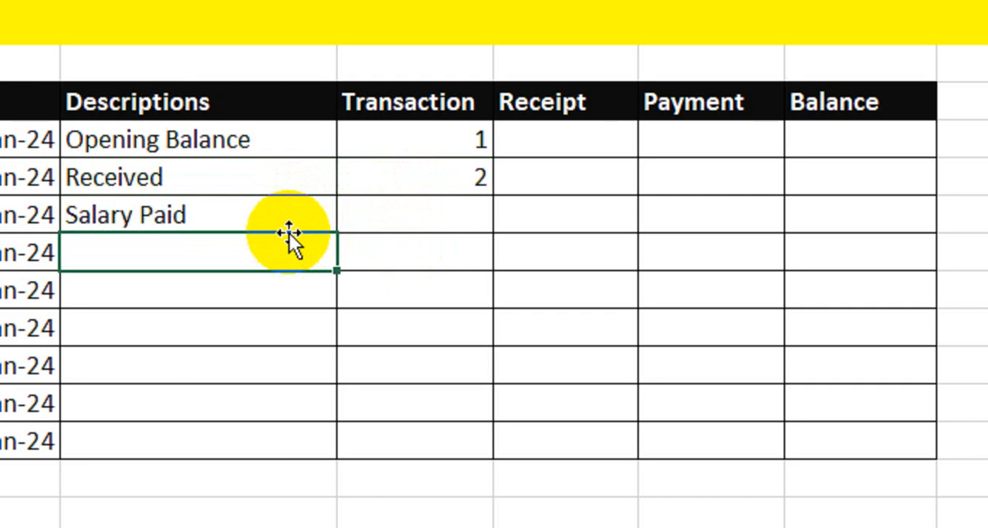
pyautogui.write('Maint')
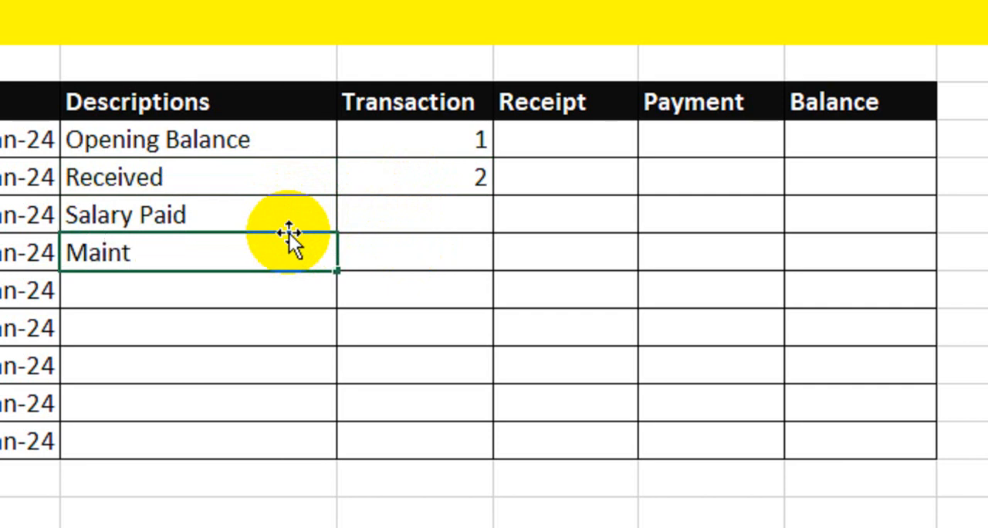
pyautogui.write('enance')
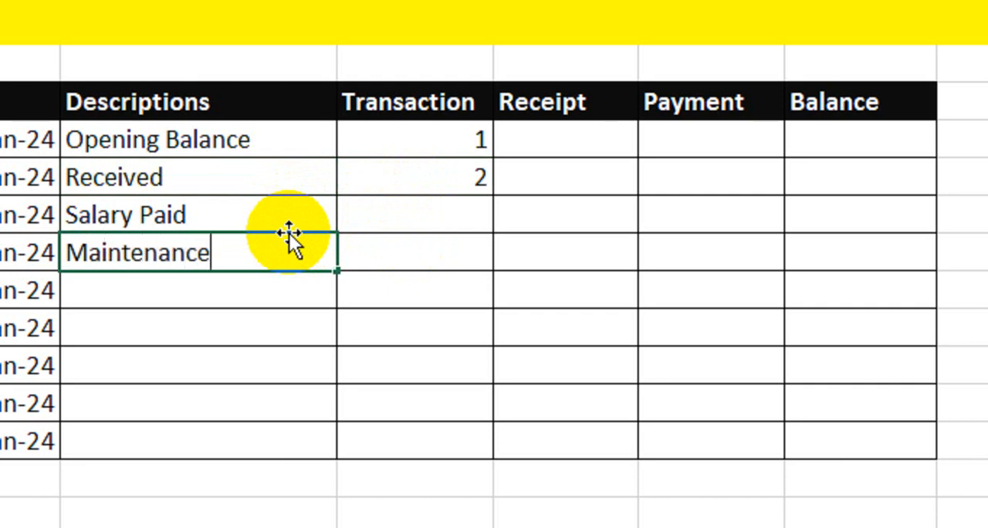
pyautogui.press('Return')
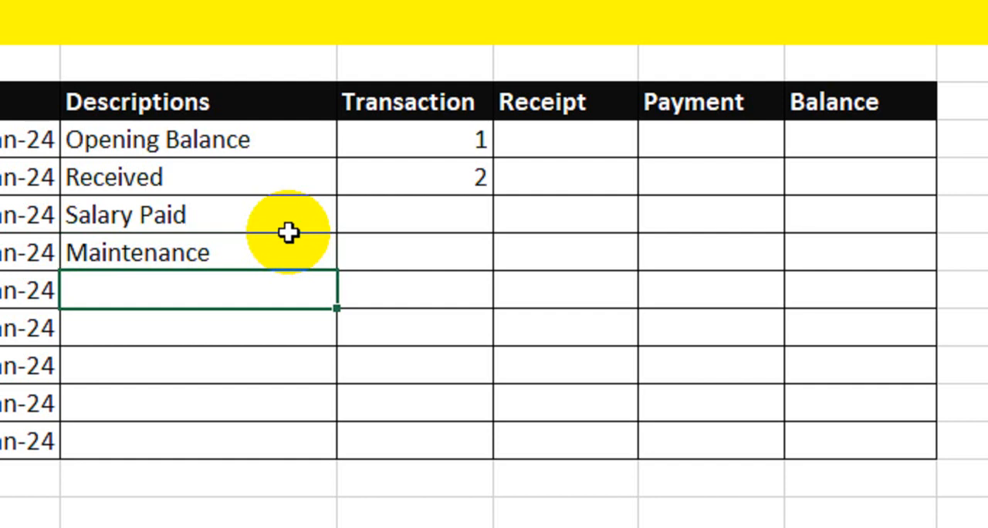
pyautogui.press('Return')
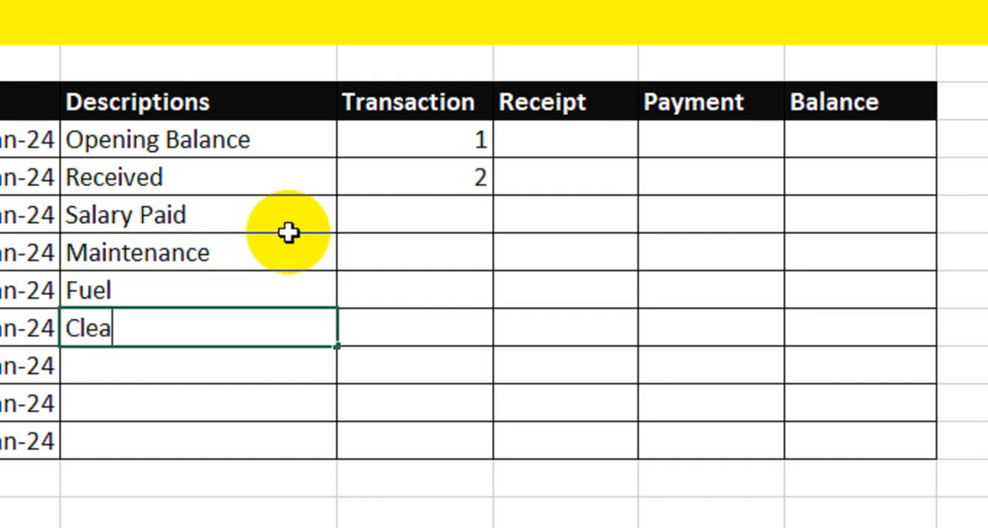
pyautogui.press('Return')
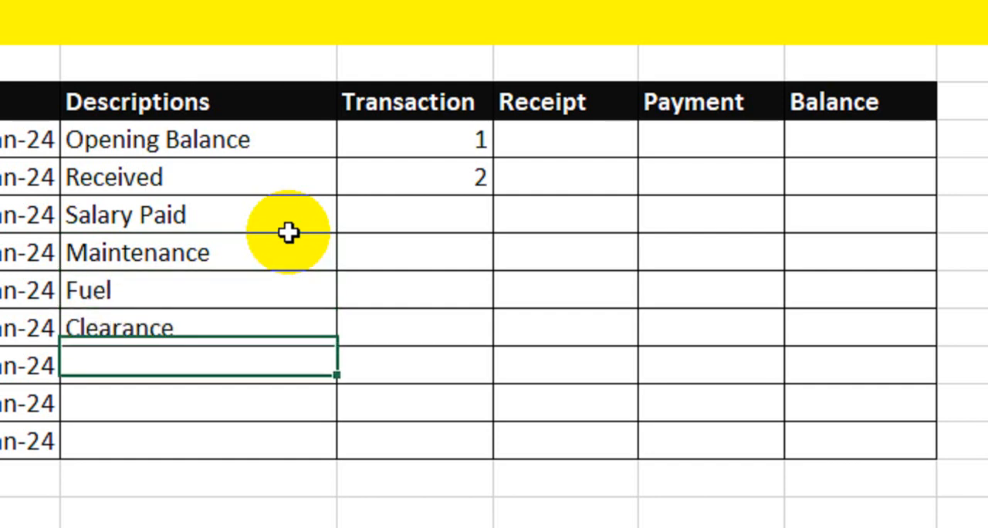
# Copy the transaction number formula from the Received row down to the 09-Jan-24 row.
pyautogui.click(292, 226)
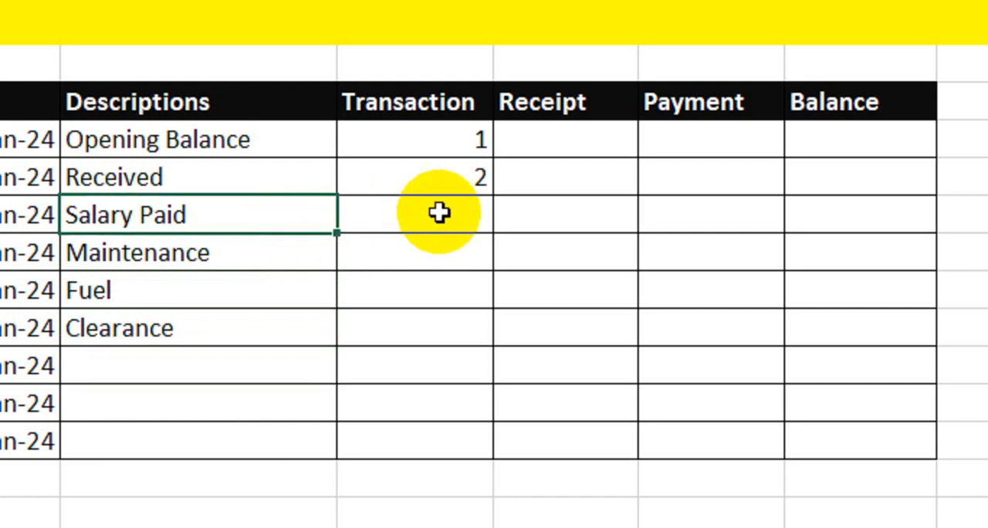
pyautogui.click(452, 195)
pyautogui.moveTo(498, 197); pyautogui.dragTo(465, 448)
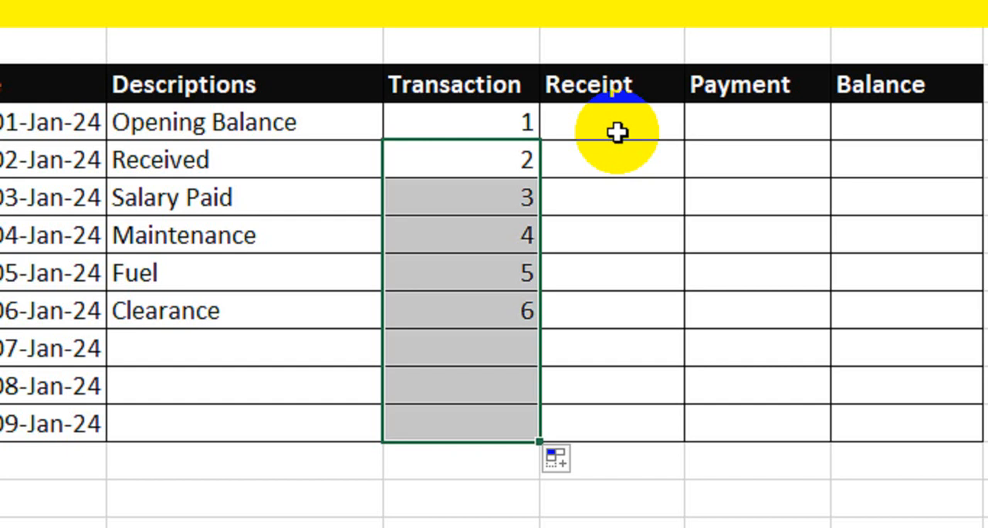
# Enter a receipt of 50000 for the Opening Balance entry.
pyautogui.click(617, 132)
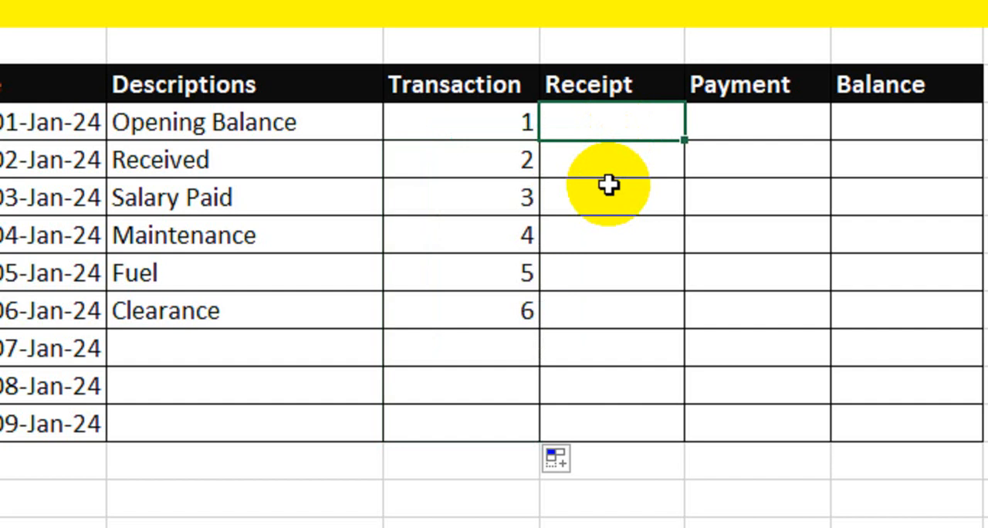
pyautogui.write('5')
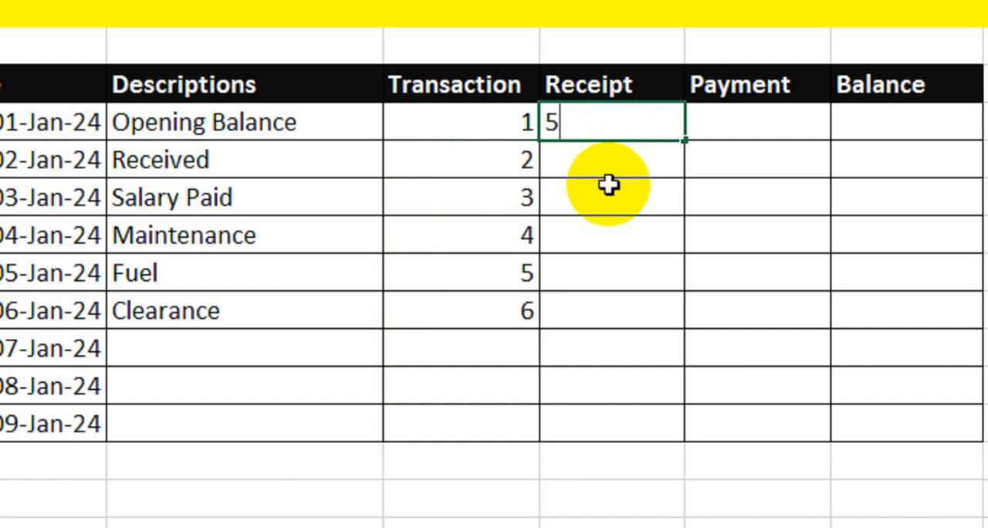
pyautogui.write('0000')
pyautogui.press('Return')
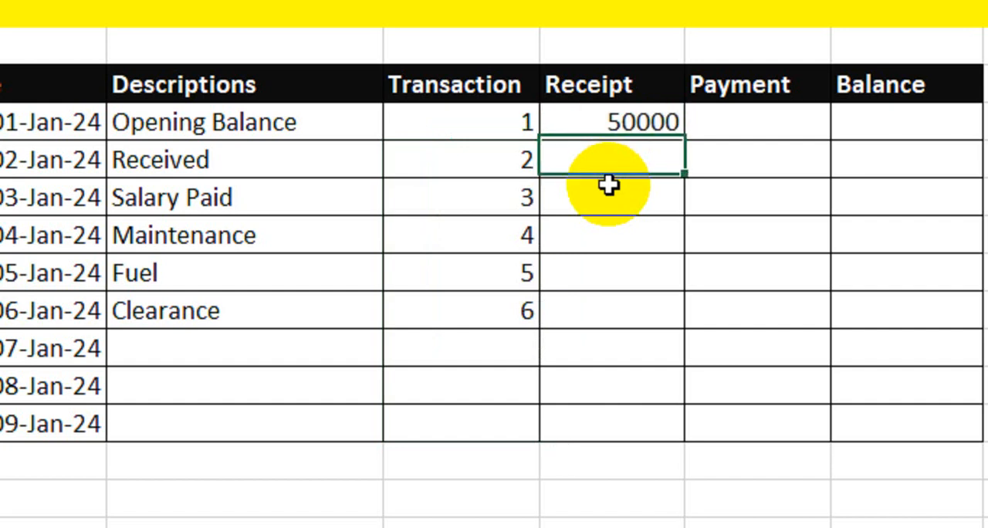
# Apply Comma Style to the Receipt, Payment and Balance cells from the Opening Balance row down to the 09-Jan-24 row.
pyautogui.moveTo(628, 124); pyautogui.dragTo(889, 435)
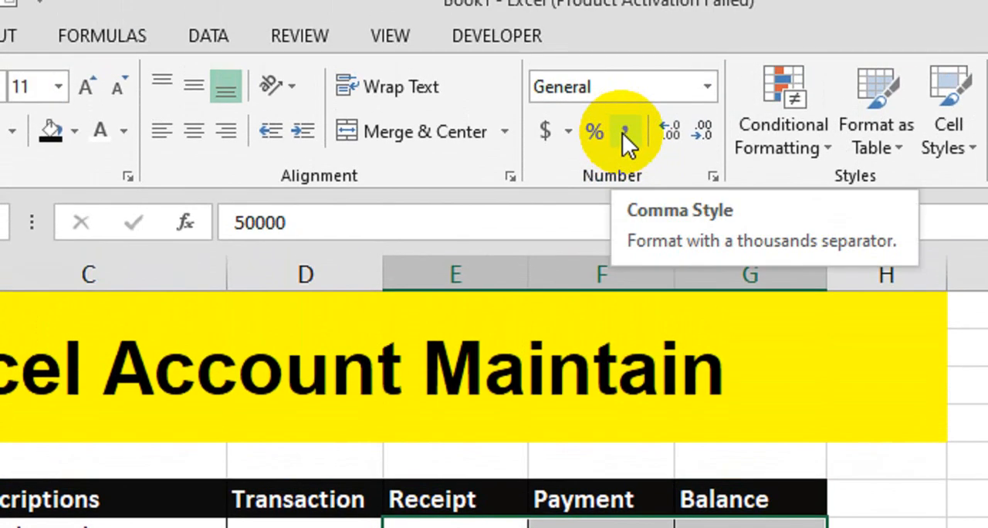
pyautogui.click(622, 133)
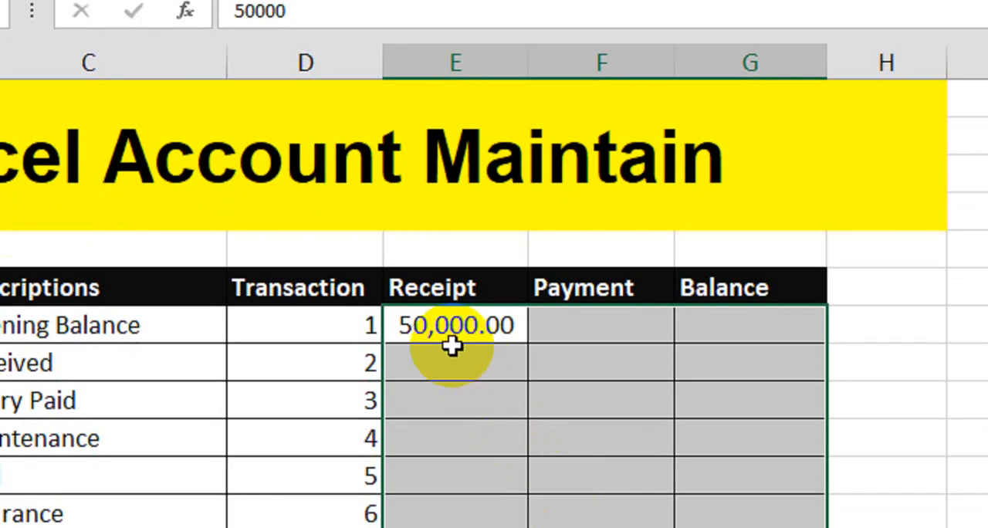
pyautogui.click(452, 339)
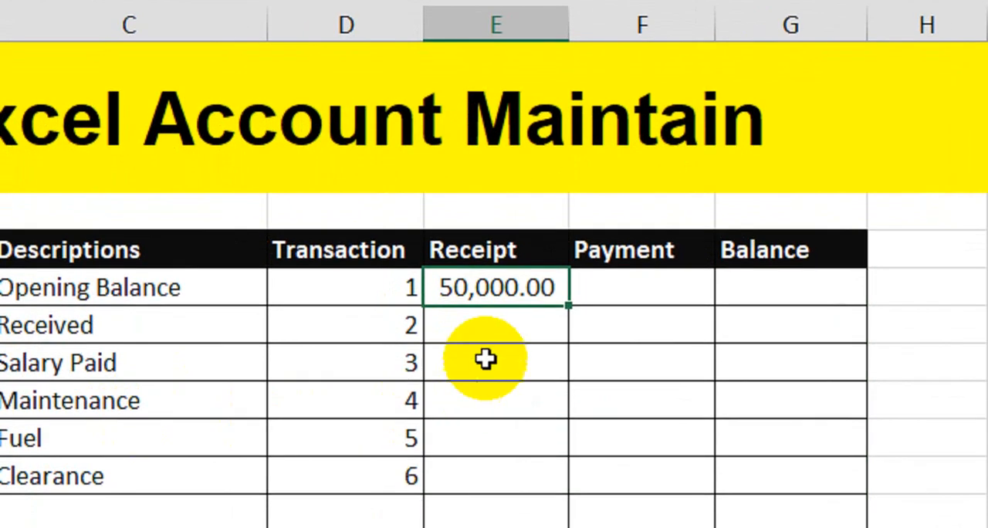
# Enter receipts of 50000 for Received and 120000 for Salary Paid, and autofit the Receipt column's width.
pyautogui.click(444, 364)
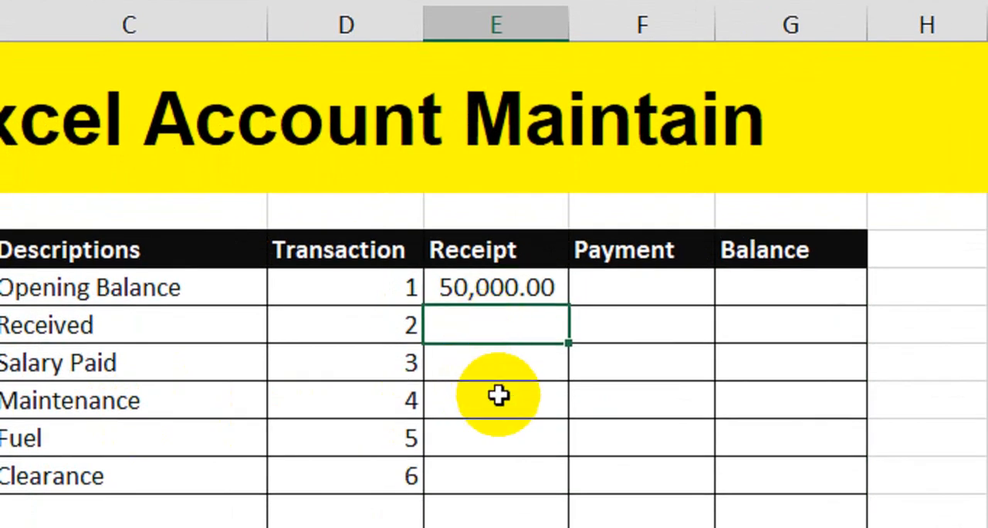
pyautogui.write('50000')
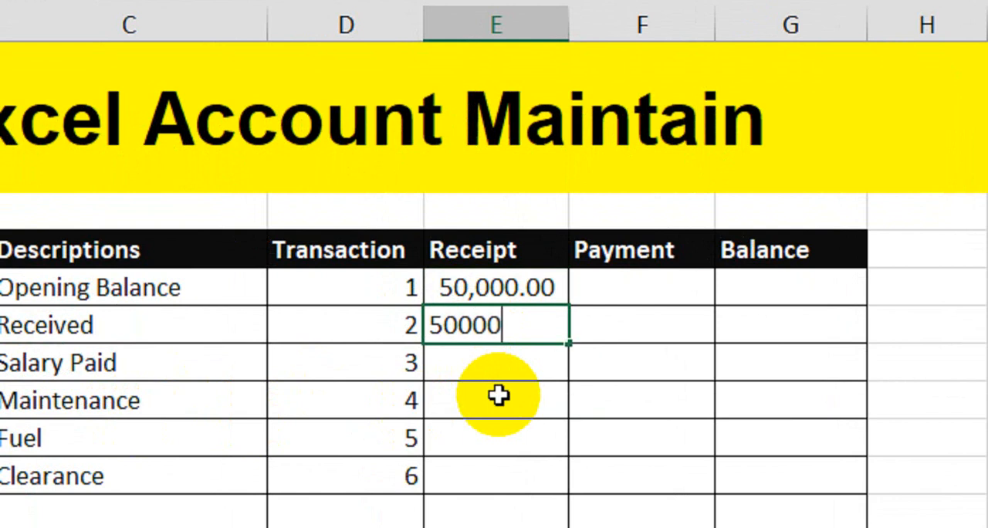
pyautogui.press('Return')
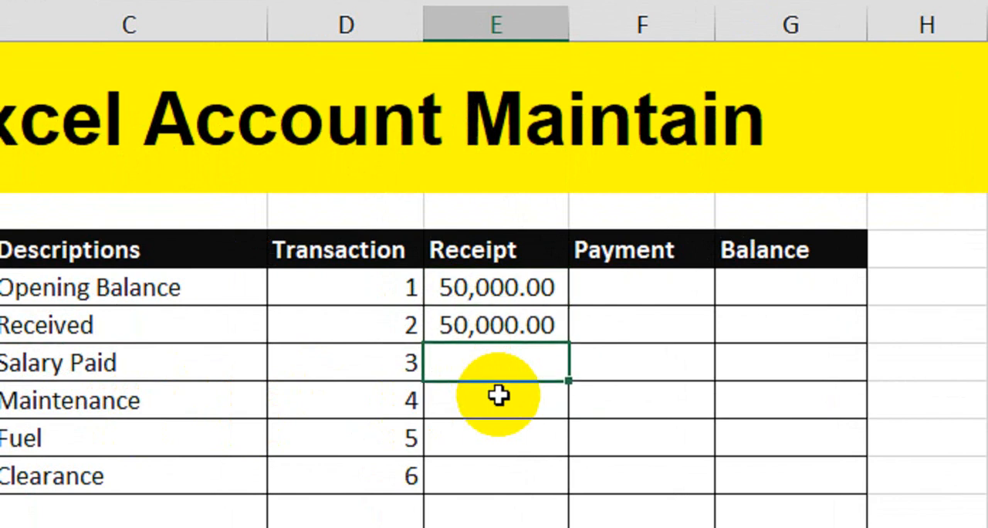
pyautogui.press('Return')
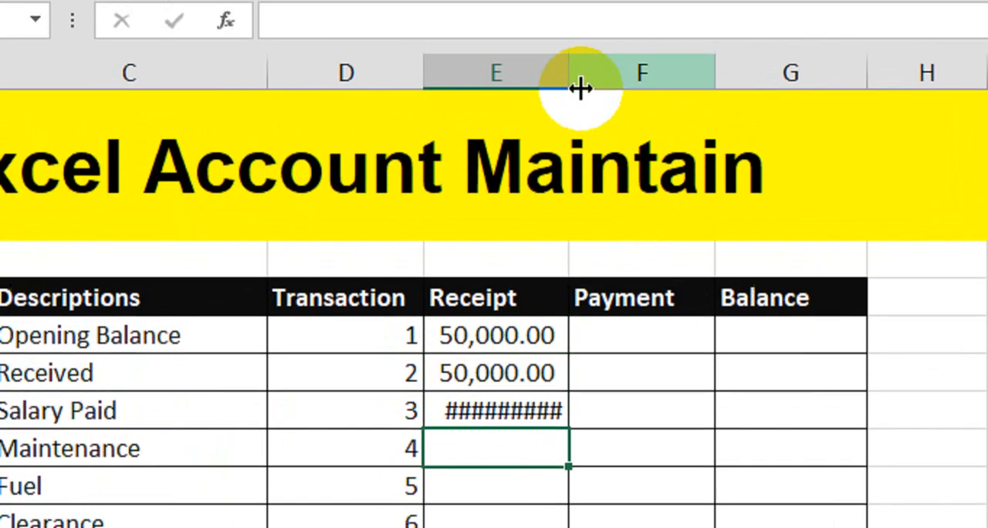
pyautogui.doubleClick(581, 89)
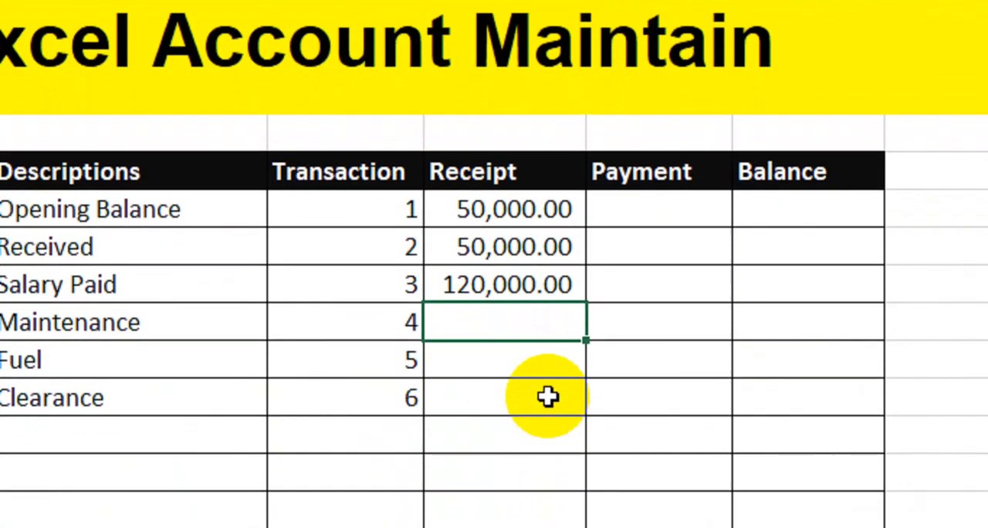
# Enter payments of 25000 for Maintenance, 15000 for Fuel and 12000 for Clearance.
pyautogui.click(650, 326)
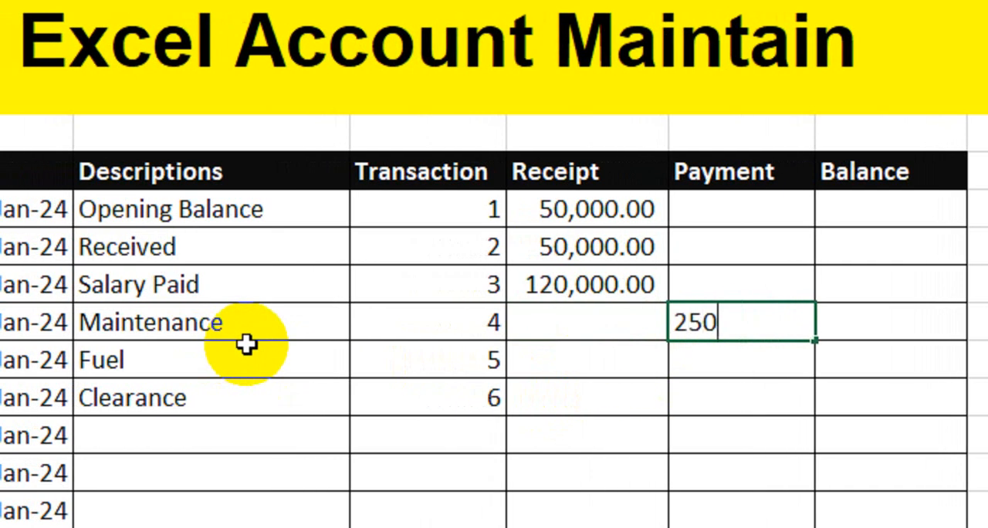
pyautogui.press('Return')
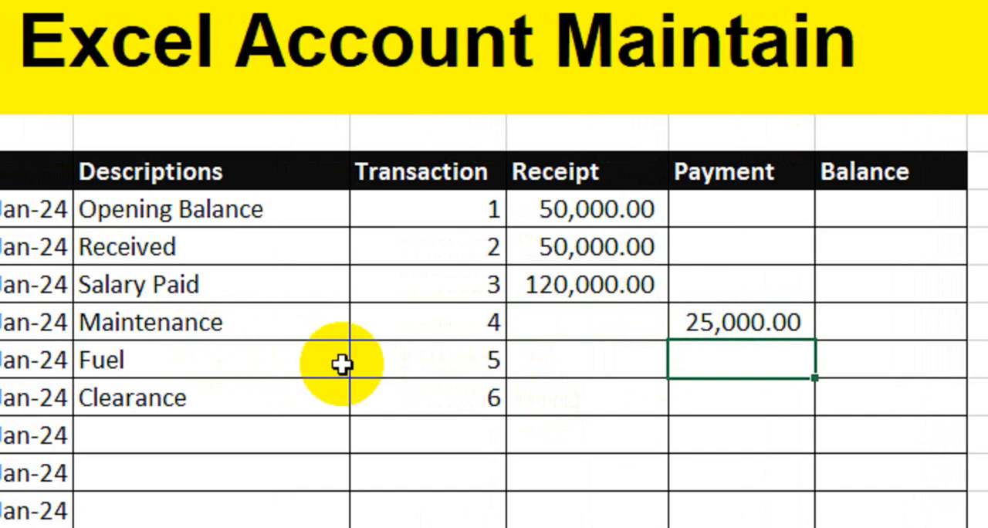
pyautogui.write('15,0')
pyautogui.write('000')
pyautogui.press('Return')
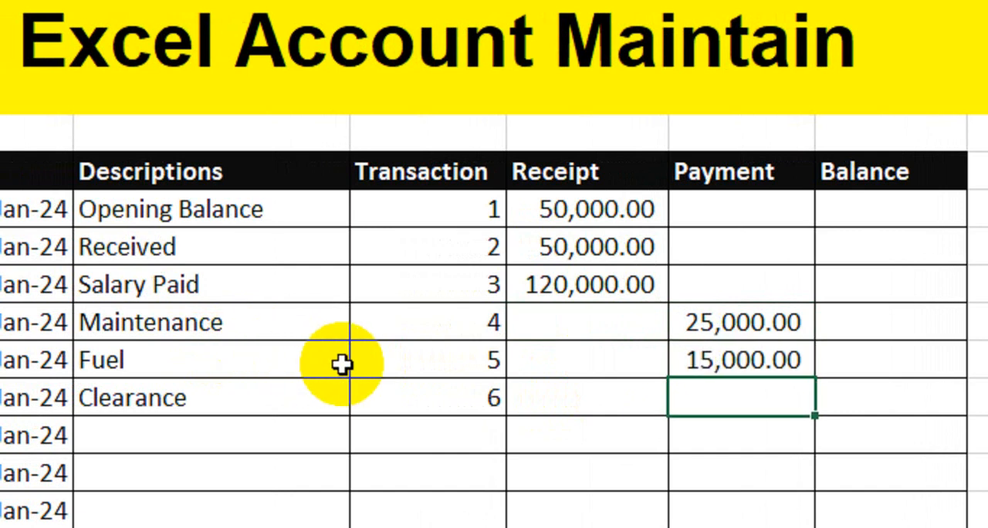
pyautogui.write('12000')
pyautogui.press('Return')
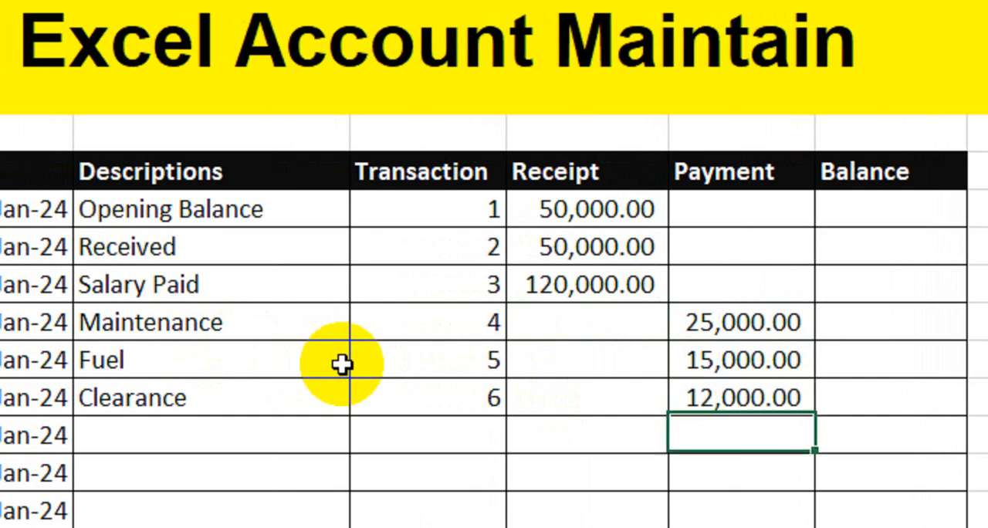
# Set the Opening Balance row's balance to its receipt with the formula =E7.
pyautogui.click(933, 212)
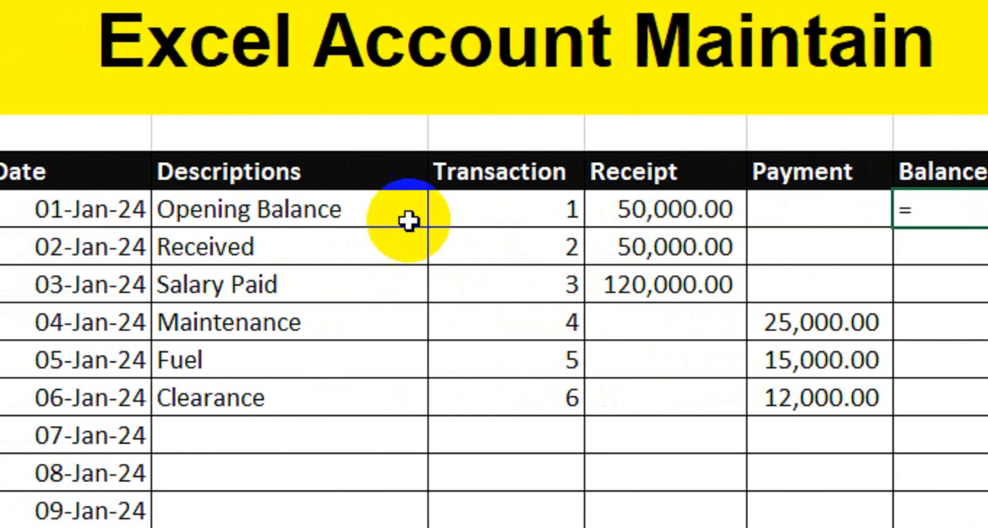
pyautogui.click(686, 208)
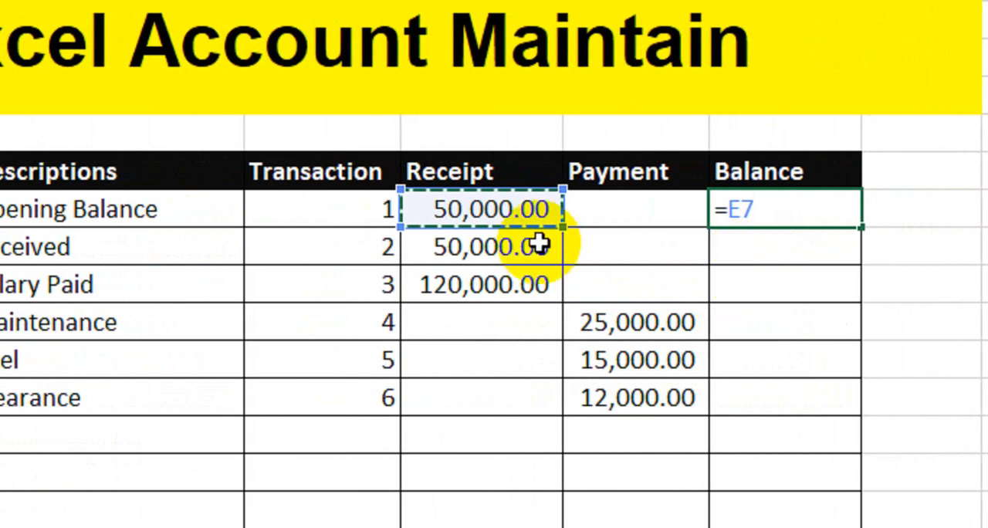
pyautogui.press('Return')
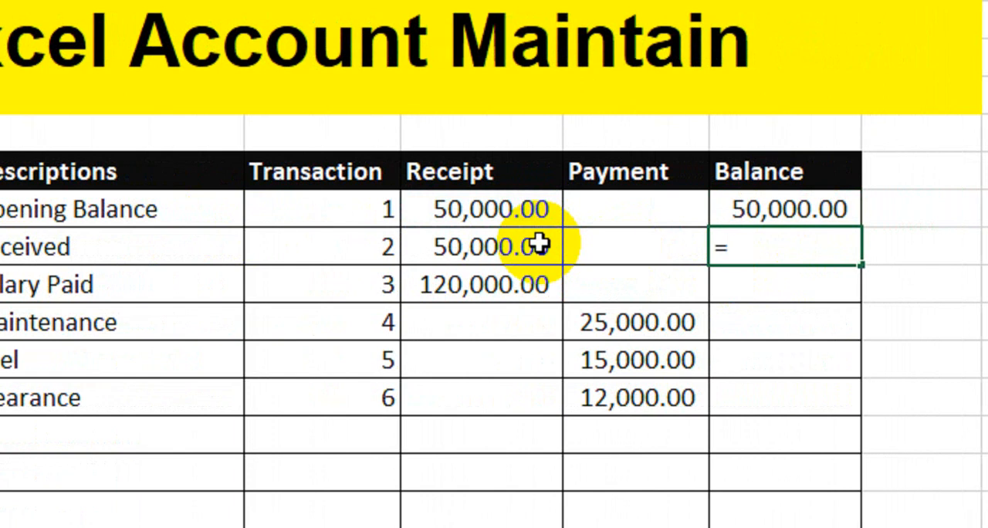
# Enter the running balance formula =G7+E8-F8 in the Received row and autofit the Balance column's width.
pyautogui.write('=')
pyautogui.click(743, 208)
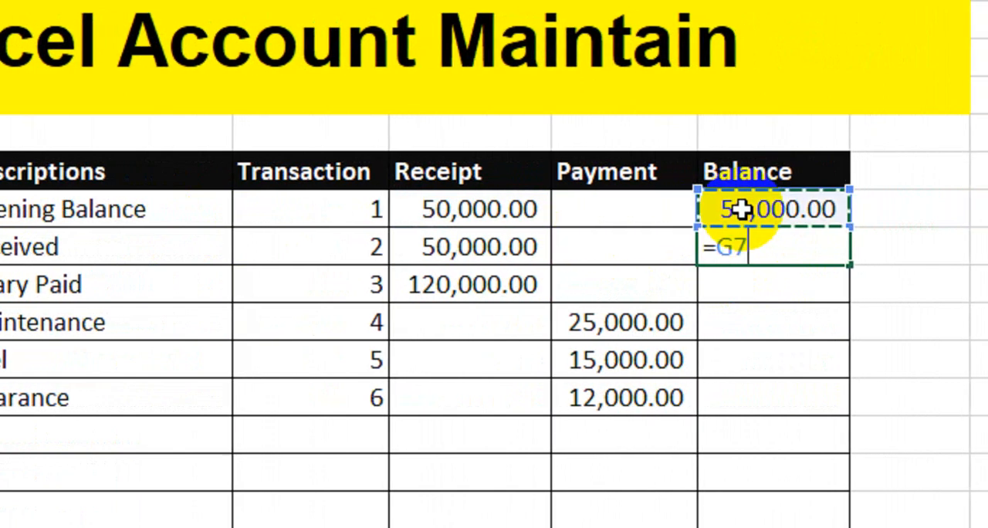
pyautogui.write('+')
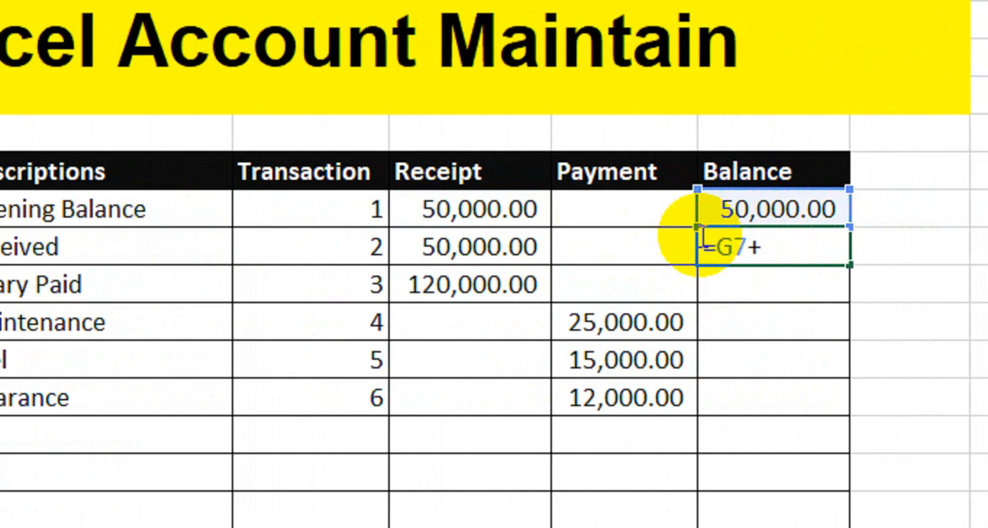
pyautogui.click(516, 248)
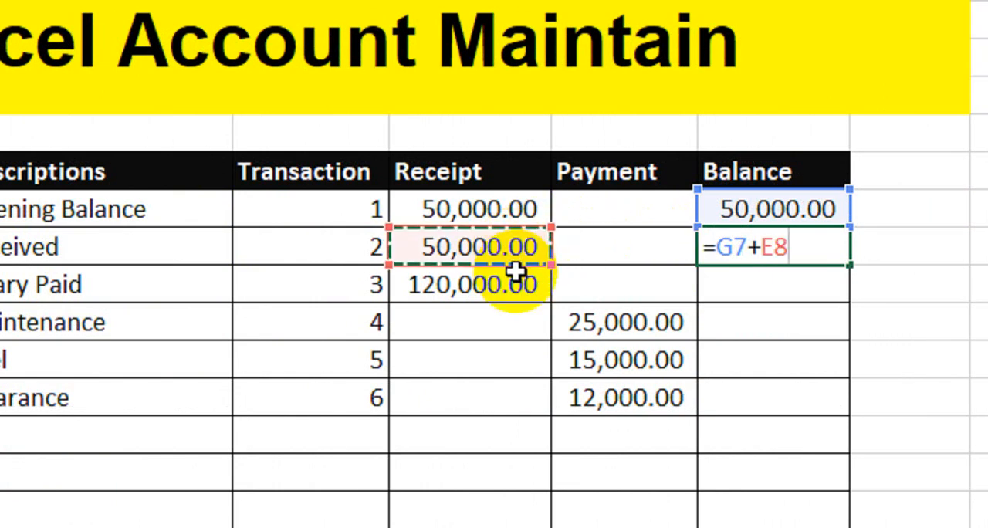
pyautogui.write('-')
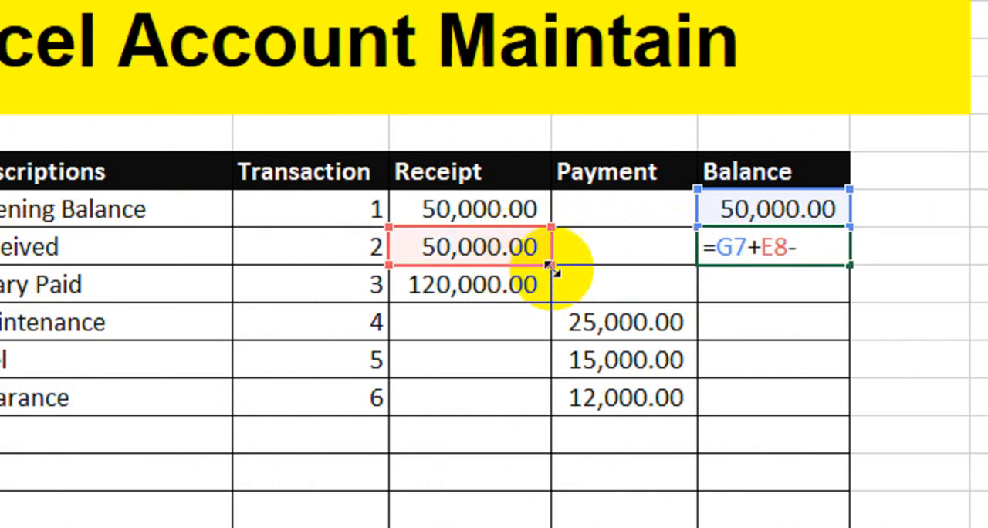
pyautogui.click(592, 254)
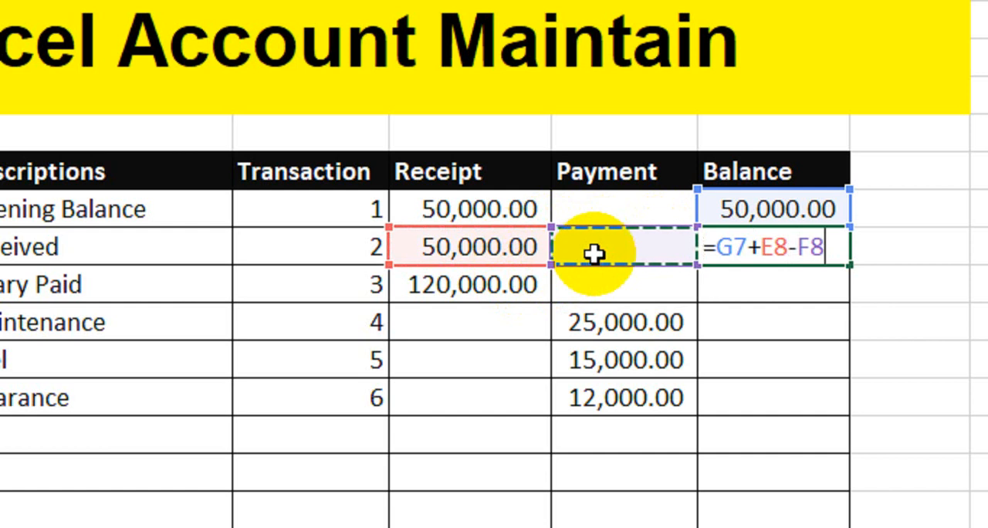
pyautogui.press('Return')
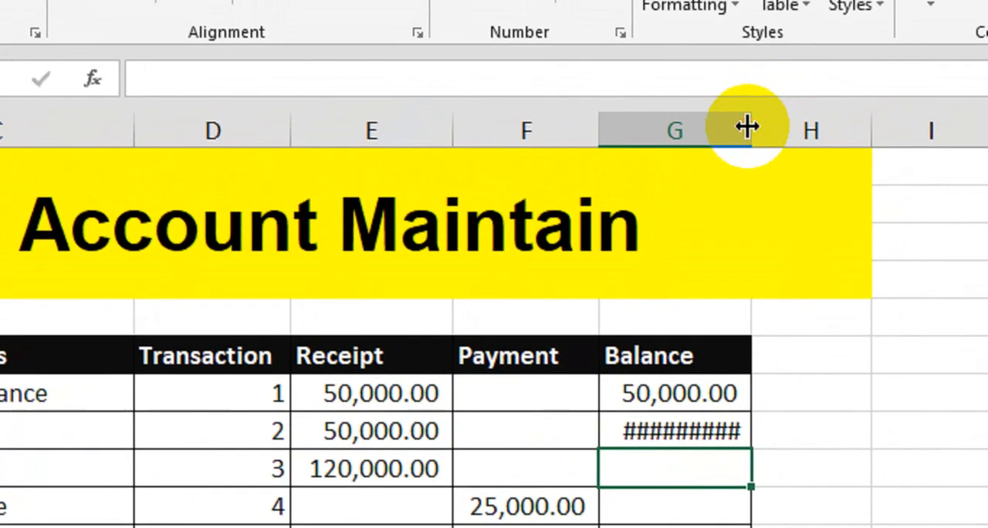
pyautogui.doubleClick(747, 126)
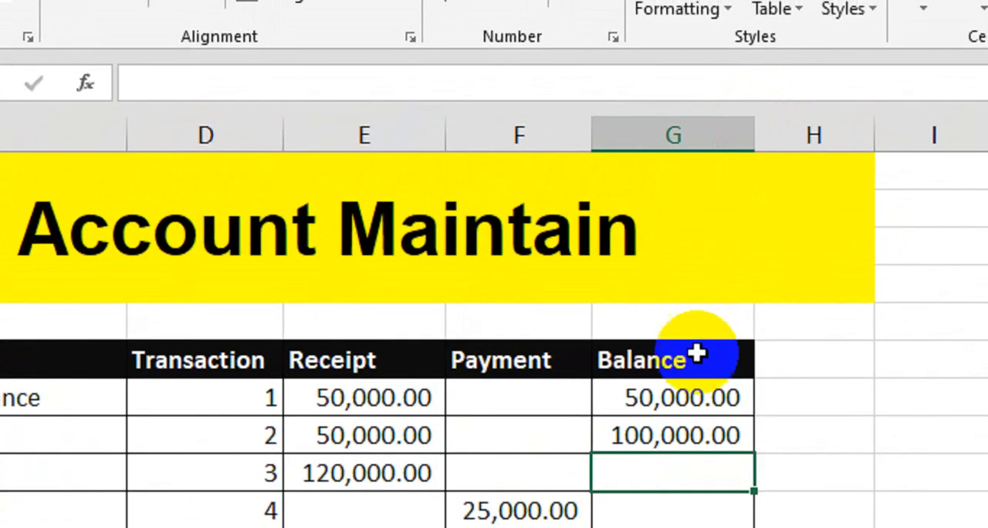
# Copy the running balance formula from the Received row down to the 09-Jan-24 row.
pyautogui.click(690, 437)
pyautogui.moveTo(753, 456); pyautogui.dragTo(750, 527)
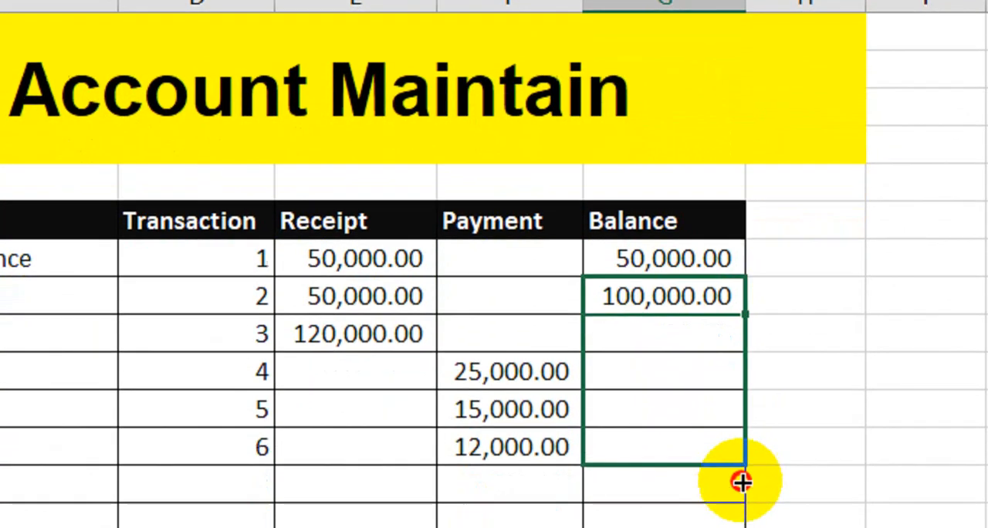
pyautogui.moveTo(740, 482); pyautogui.dragTo(728, 527)
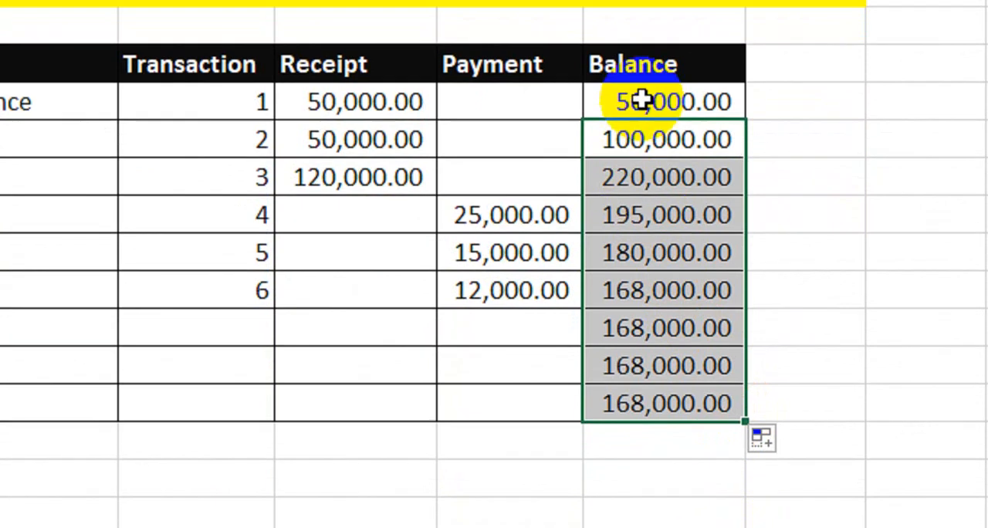
# Check the running balance formula and compare each balance with its row's receipt or payment, from Opening Balance to Clearance.
pyautogui.click(640, 88)
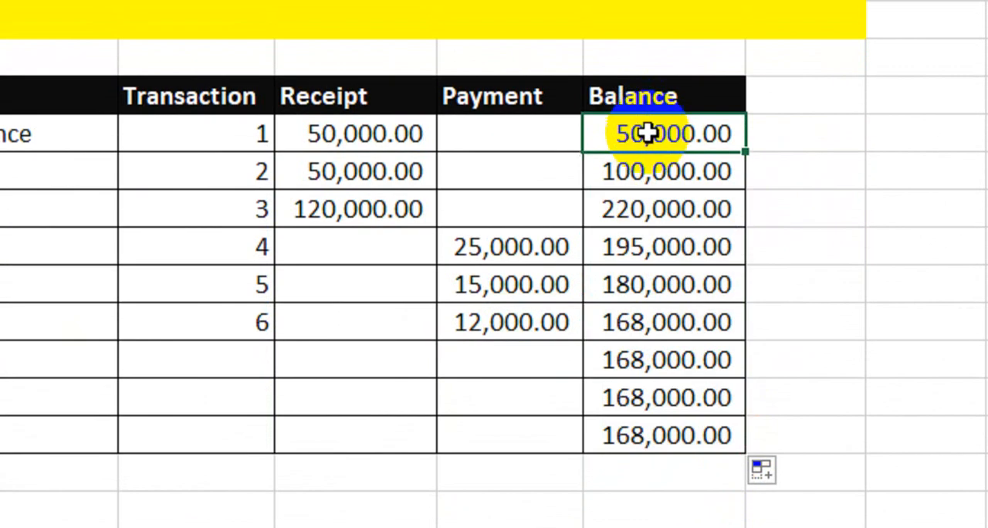
pyautogui.doubleClick(609, 172)
pyautogui.press('Return')
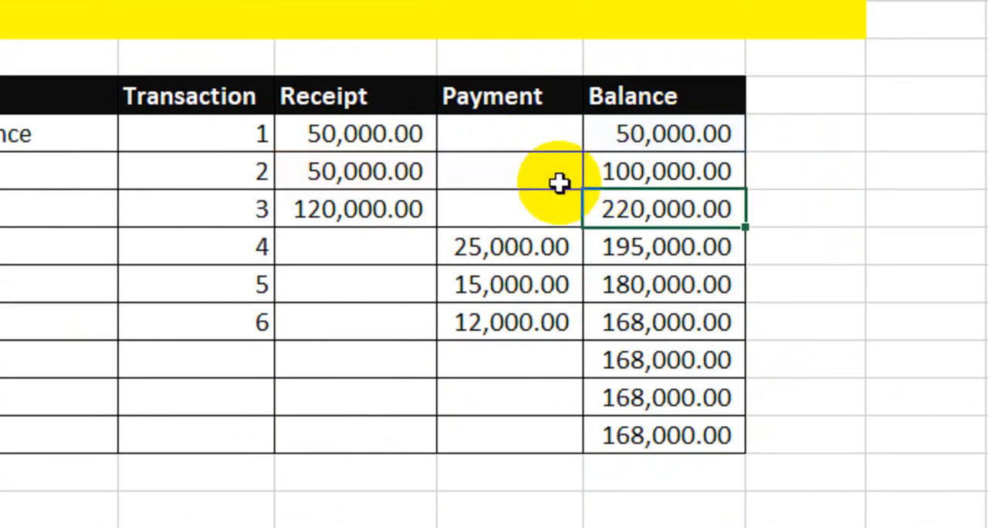
pyautogui.click(400, 177)
pyautogui.click(635, 176)
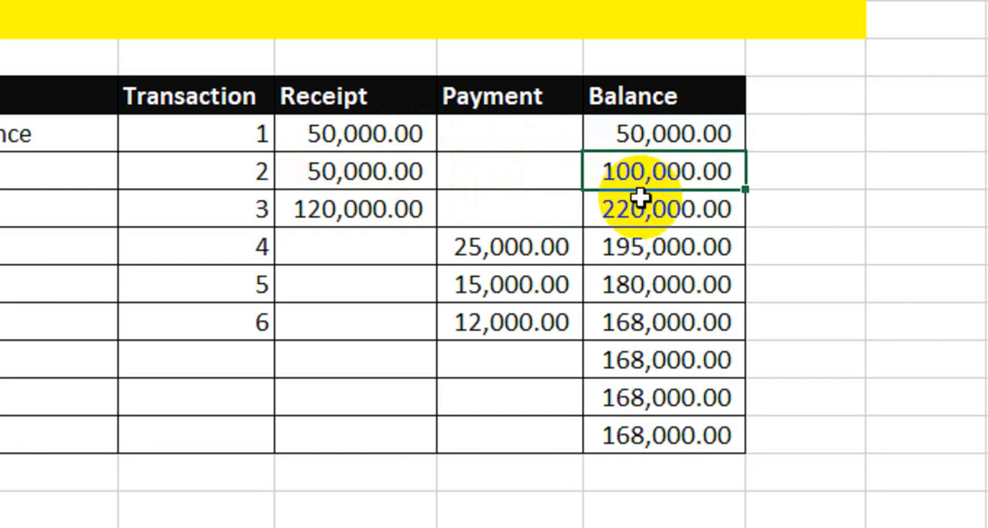
pyautogui.click(410, 206)
pyautogui.click(663, 223)
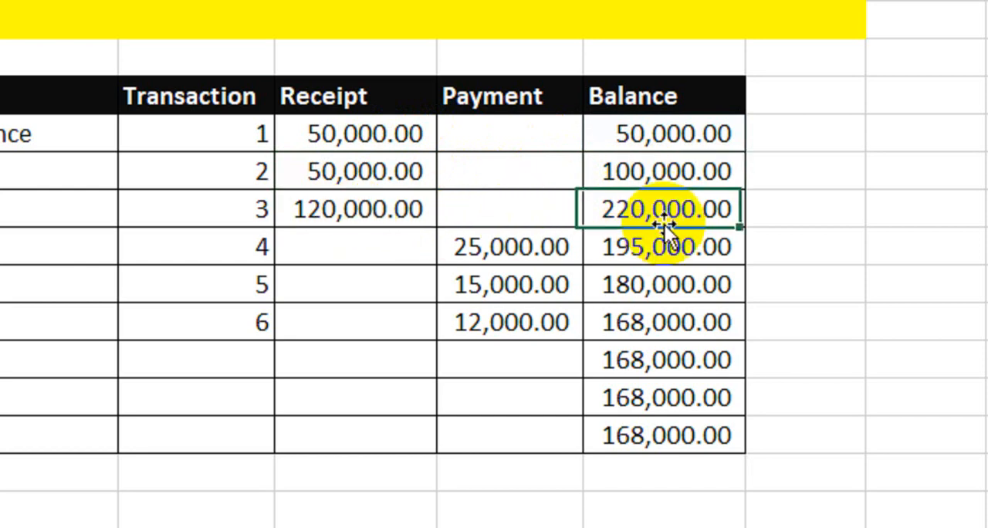
pyautogui.click(518, 257)
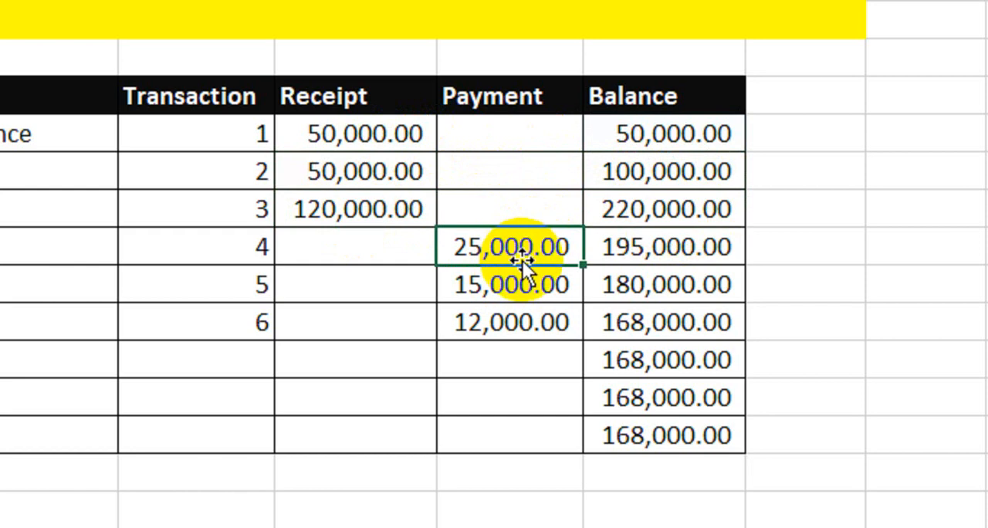
pyautogui.click(648, 260)
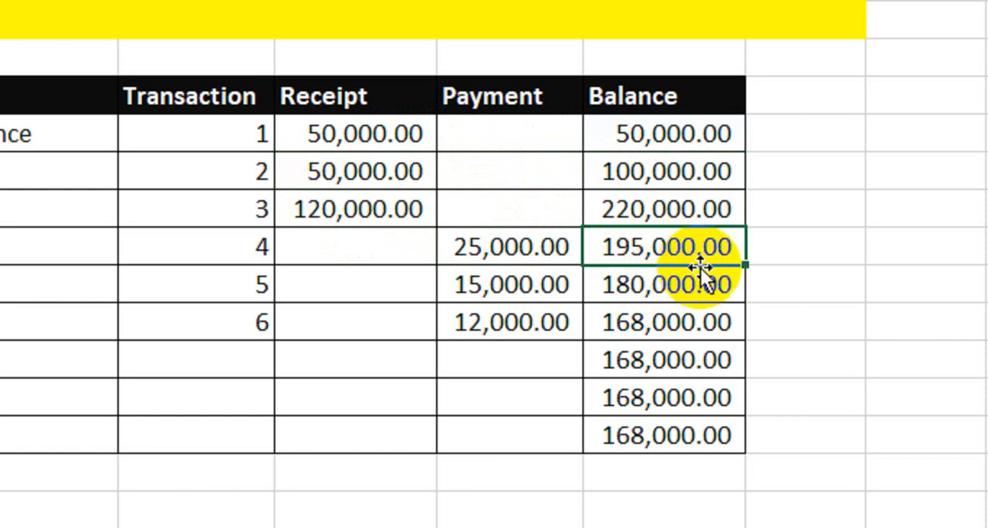
pyautogui.click(528, 290)
pyautogui.click(632, 287)
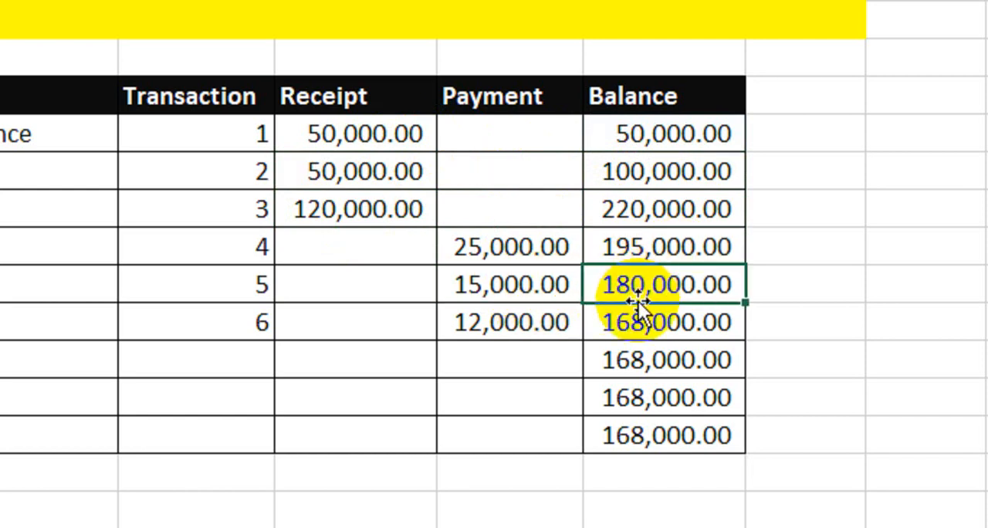
pyautogui.click(511, 324)
pyautogui.click(633, 330)
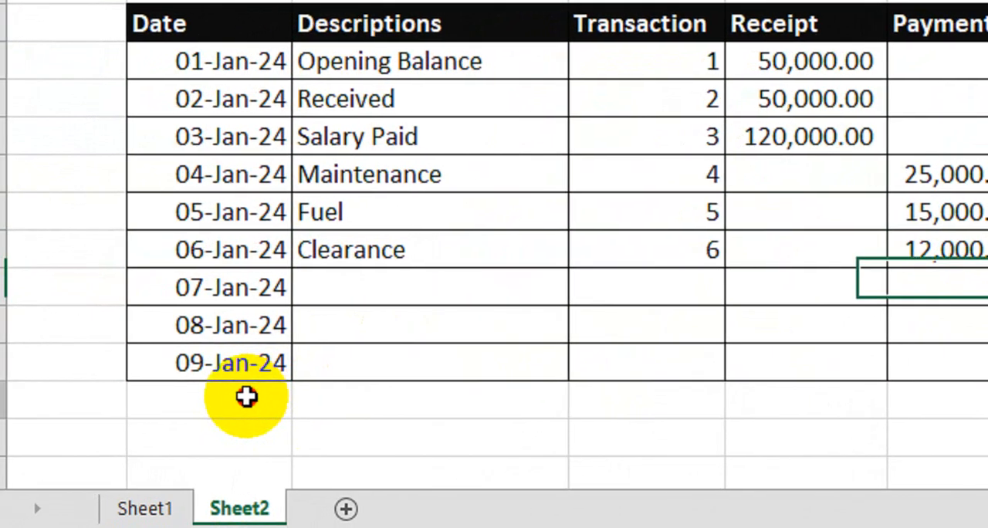
# Merge the Date and Descriptions cells in the row below 09-Jan-24 and add borders to that row through the Balance column.
pyautogui.moveTo(246, 396); pyautogui.dragTo(435, 393)
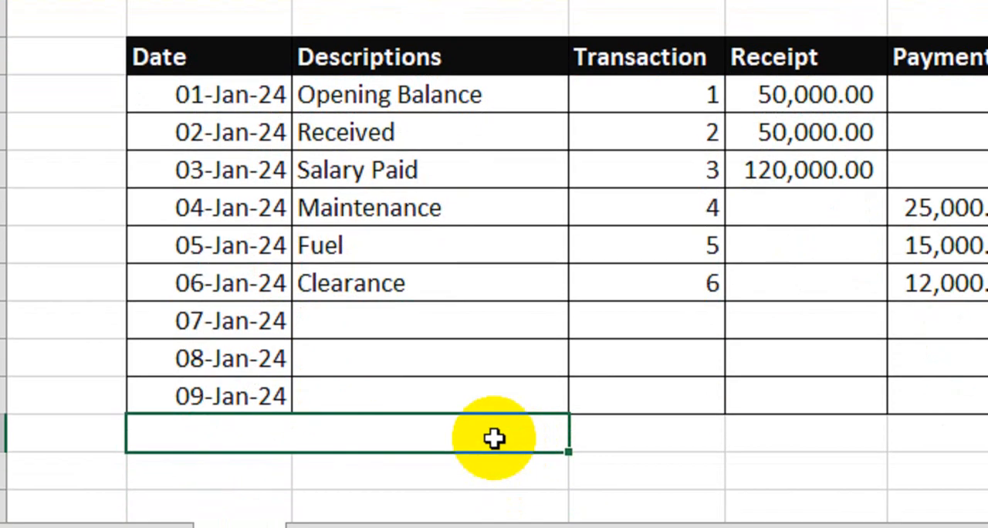
pyautogui.moveTo(494, 437); pyautogui.dragTo(743, 351)
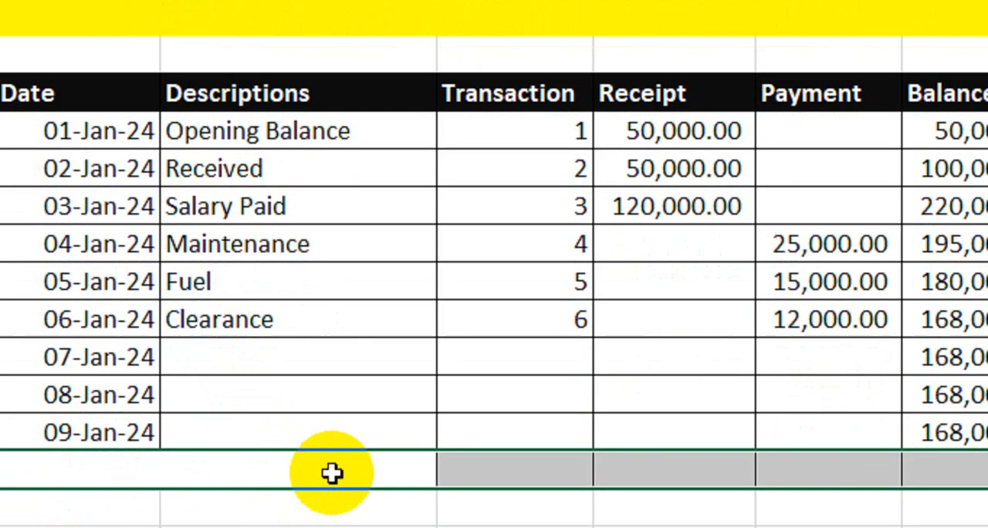
pyautogui.click(188, 409)
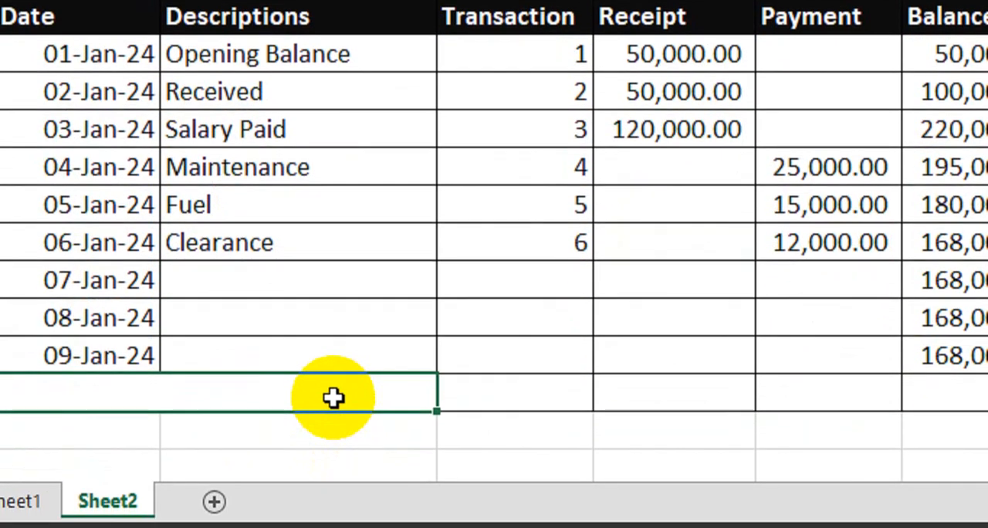
# Label the merged cell below 09-Jan-24 "Total:" and make it bold and right-aligned.
pyautogui.write('Total')
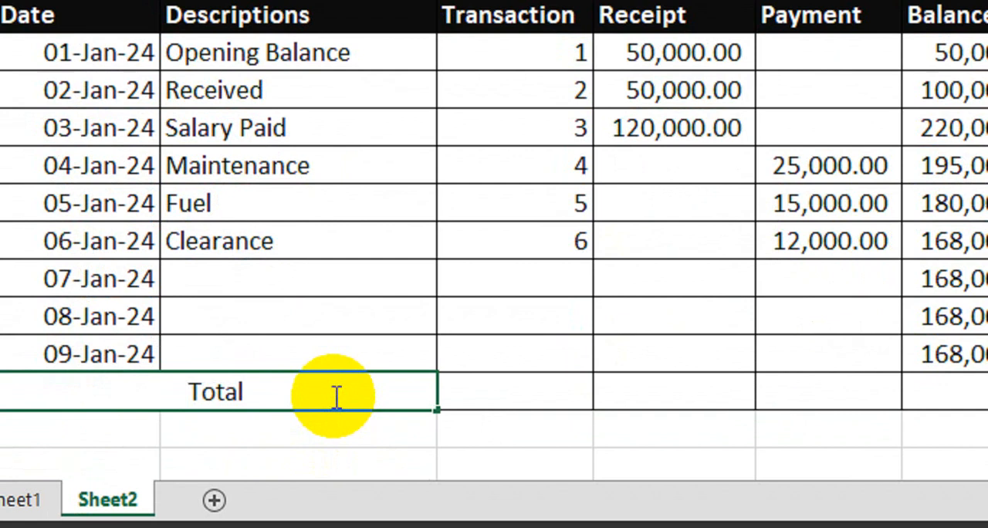
pyautogui.write(':')
pyautogui.press('Return')
pyautogui.click(332, 394)
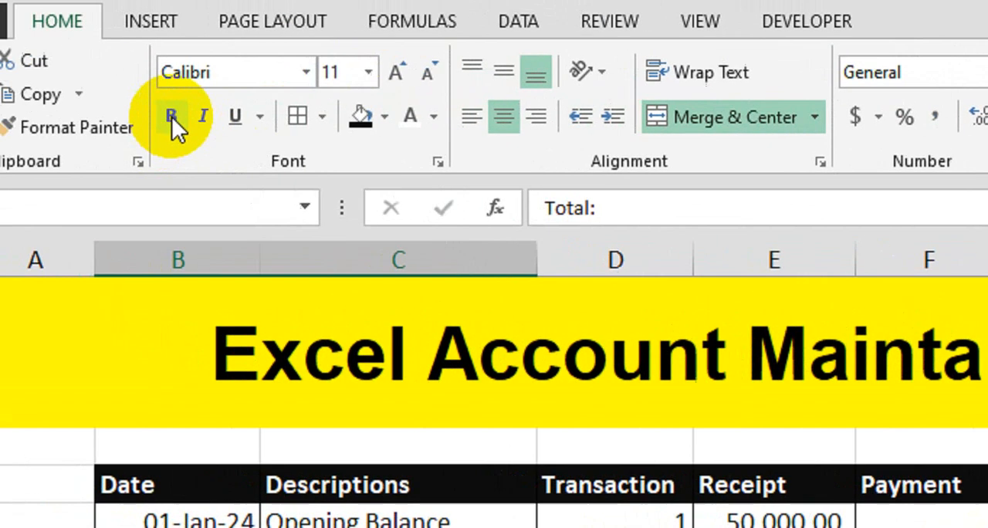
pyautogui.click(70, 82)
pyautogui.click(436, 82)
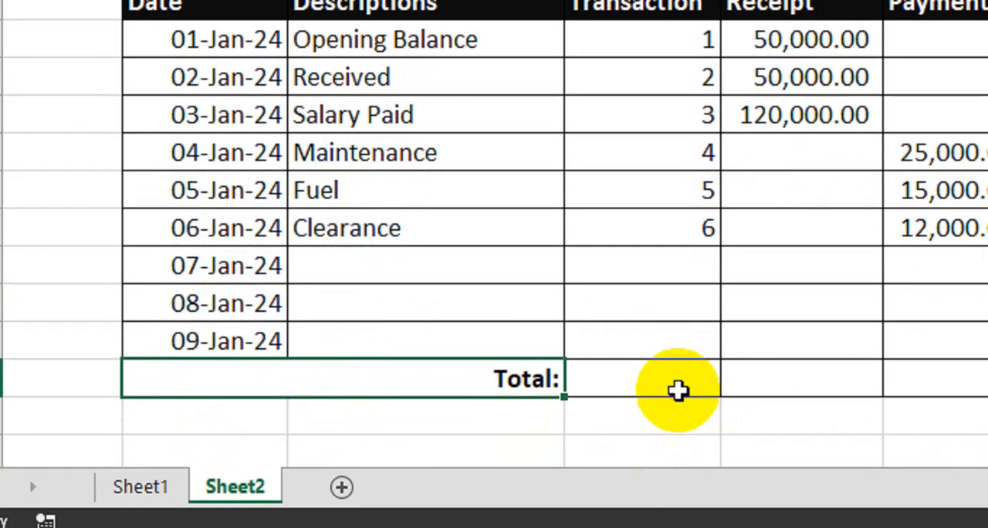
# Try totalling the Transaction column with the formula =SUM(D7:D15) in the Total row.
pyautogui.click(679, 463)
pyautogui.write('=s')
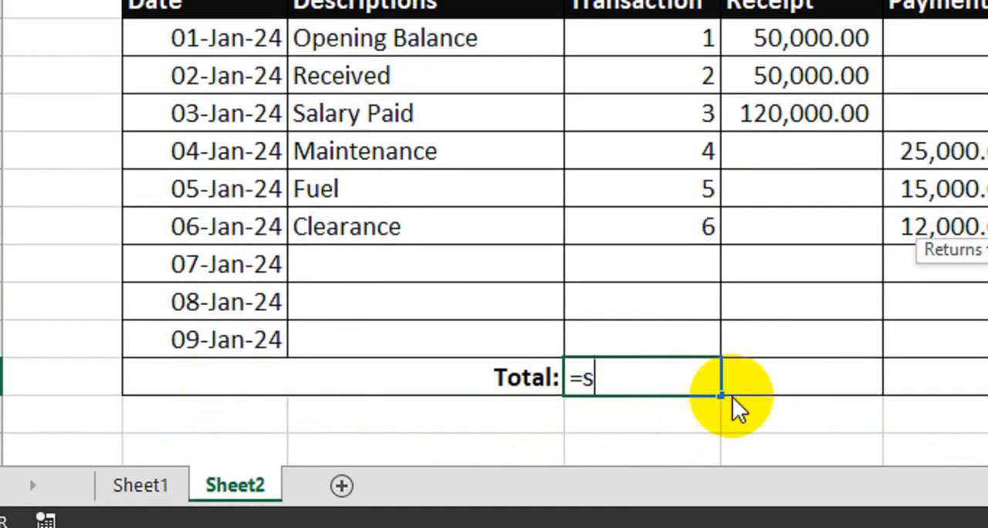
pyautogui.write('um')
pyautogui.press('Tab')
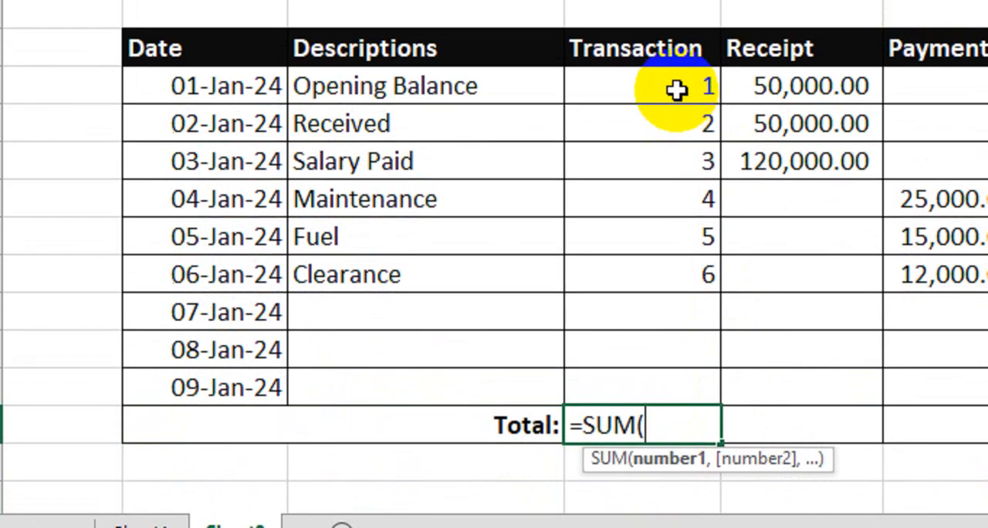
pyautogui.moveTo(674, 38); pyautogui.dragTo(663, 327)
pyautogui.moveTo(664, 395); pyautogui.dragTo(686, 393)
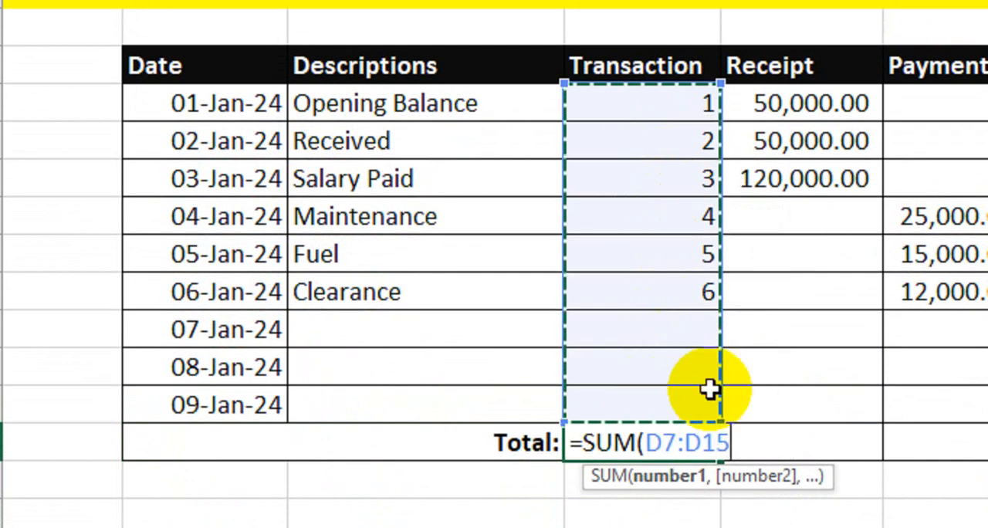
pyautogui.write(')')
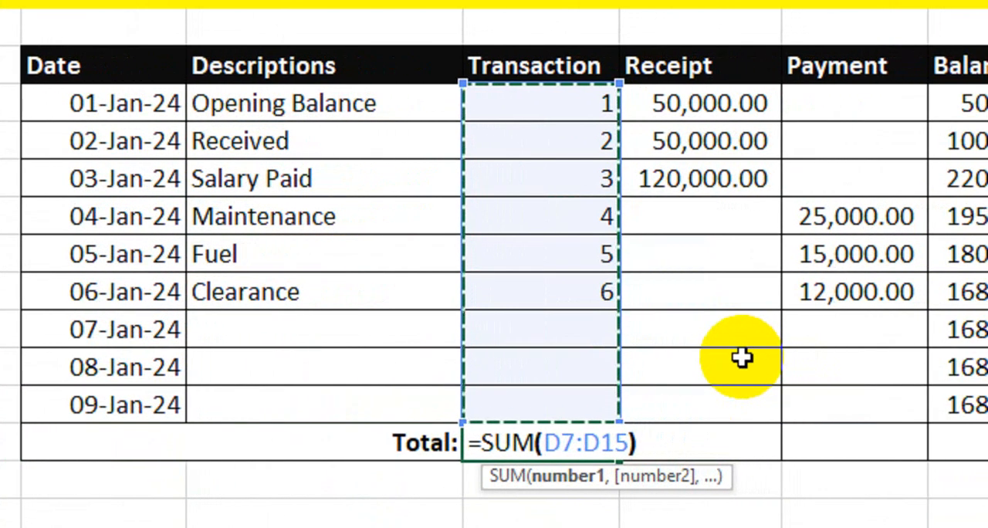
pyautogui.press('Return')
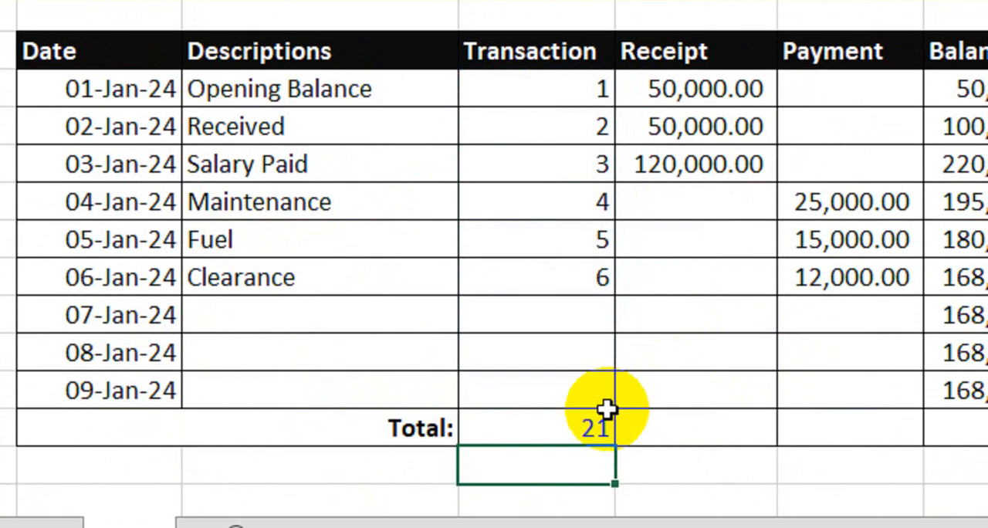
# Set the Transaction cell of the Total row to the formula =COUNT(D7:D15).
pyautogui.click(584, 446)
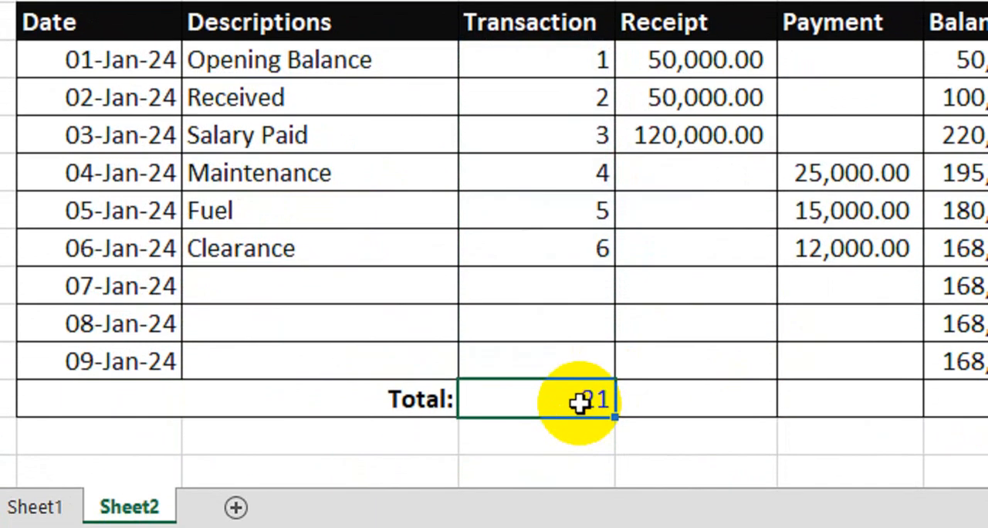
pyautogui.write('=coun')
pyautogui.press('Tab')
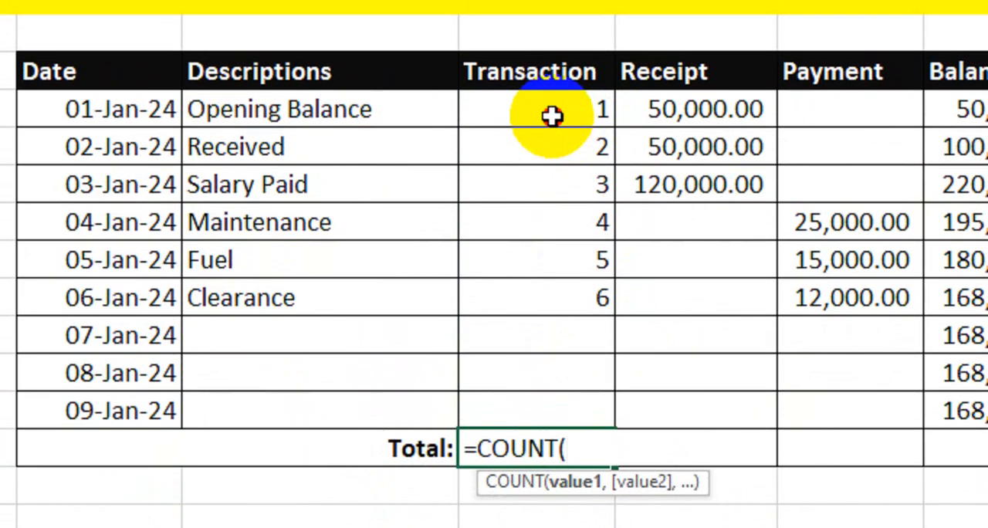
pyautogui.moveTo(551, 62); pyautogui.dragTo(540, 350)
pyautogui.moveTo(541, 403); pyautogui.dragTo(542, 406)
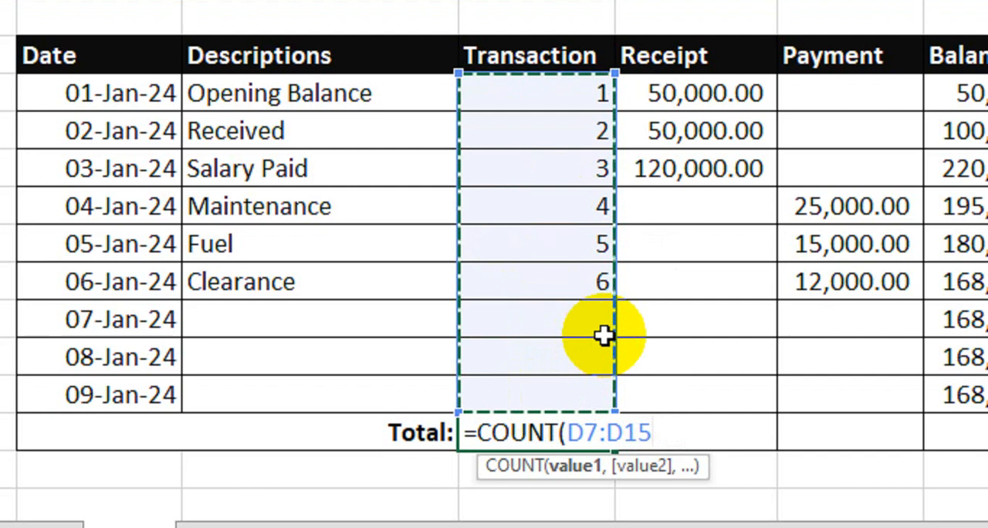
pyautogui.write(')')
pyautogui.press('Return')
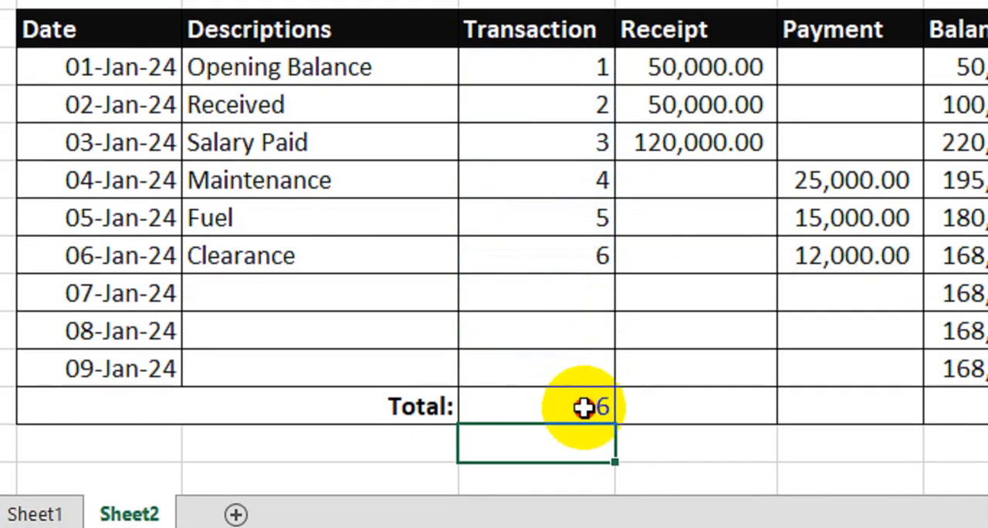
# Compare the Total row's transaction count with the transaction numbers listed above it.
pyautogui.click(600, 419)
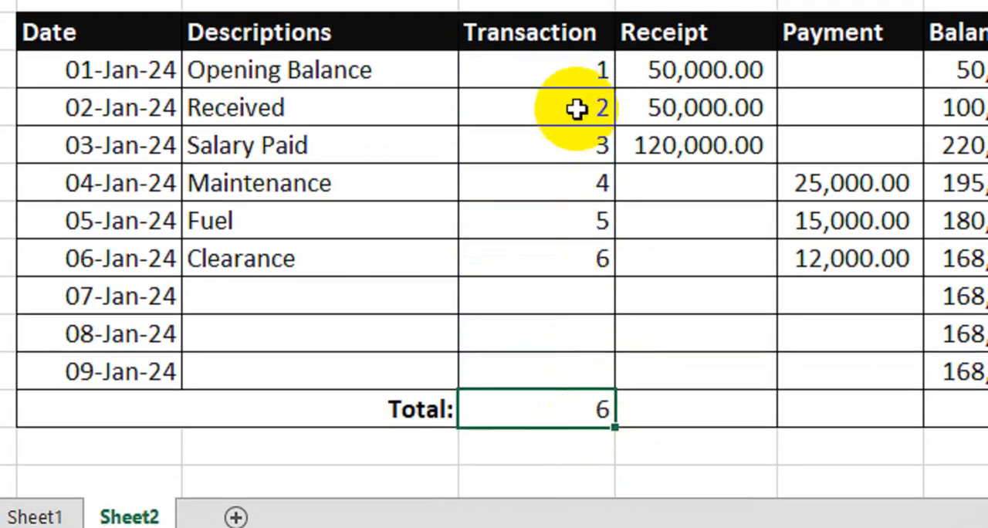
pyautogui.click(557, 67)
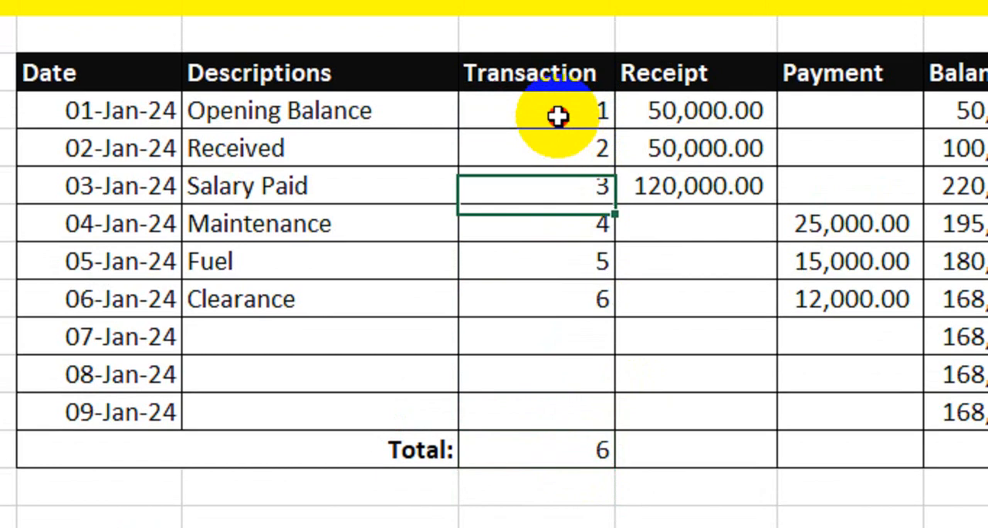
pyautogui.click(562, 104)
pyautogui.click(555, 147)
pyautogui.click(551, 222)
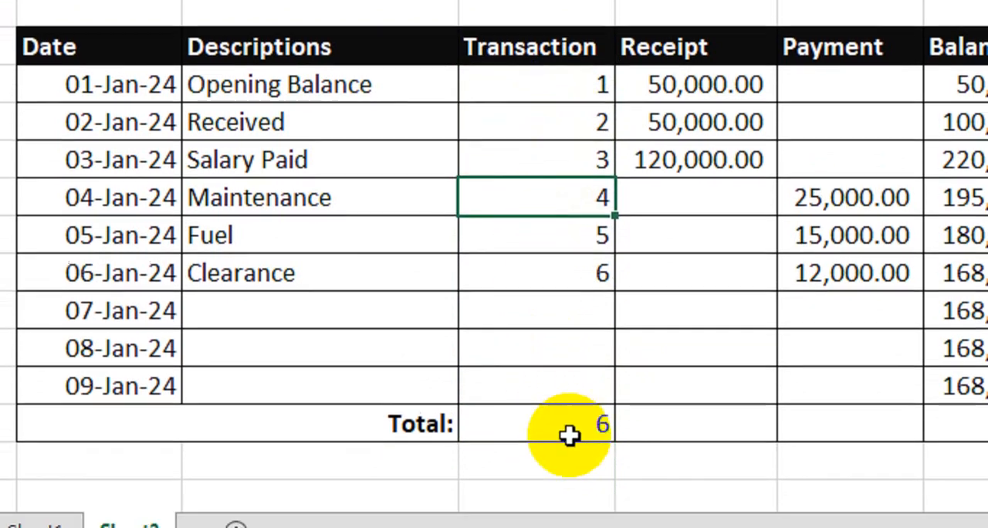
pyautogui.click(569, 462)
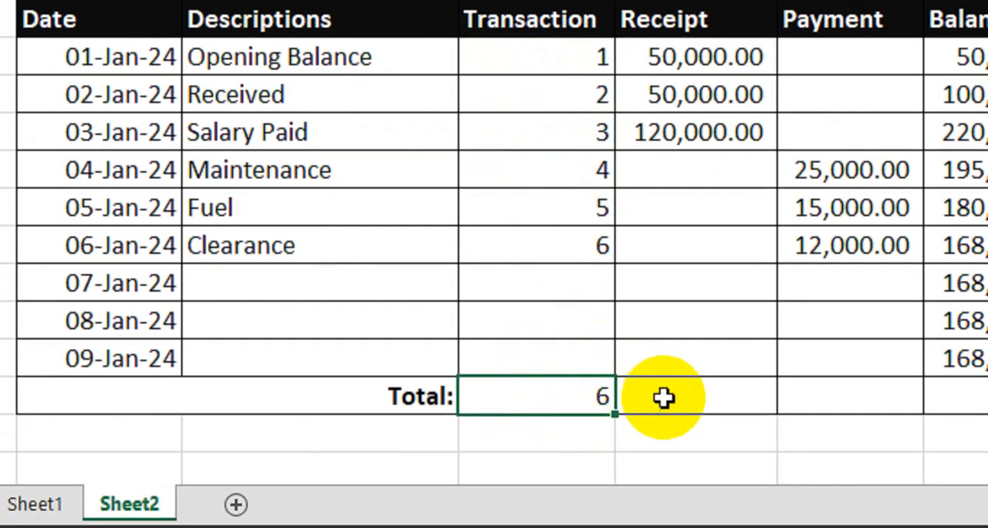
# Total the Receipt column with the formula =SUM(E7:E15) in the Total row.
pyautogui.click(670, 401)
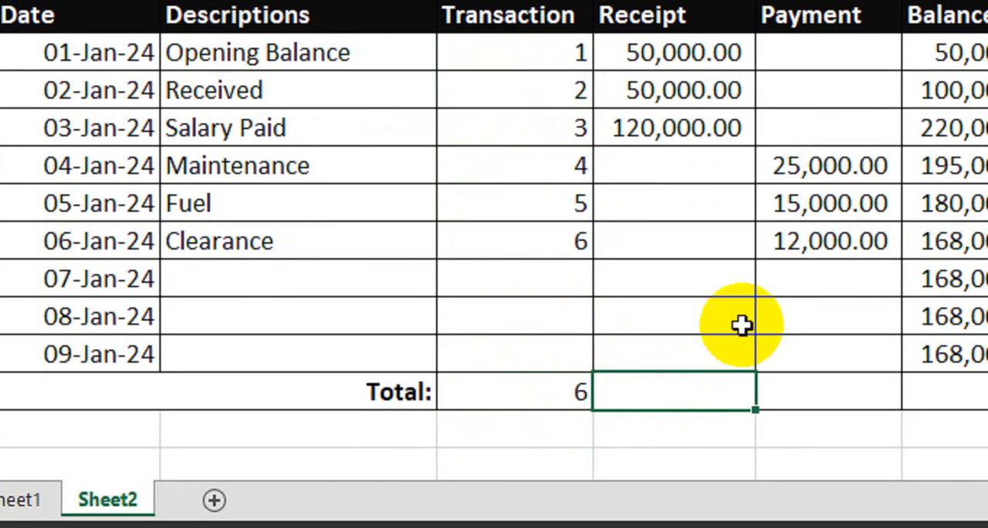
pyautogui.write('=sum(')
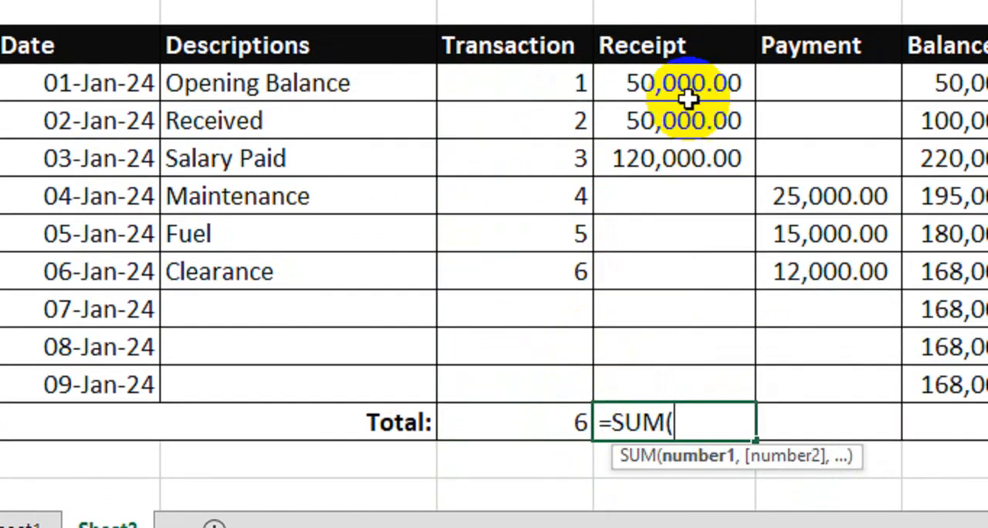
pyautogui.moveTo(686, 67); pyautogui.dragTo(691, 361)
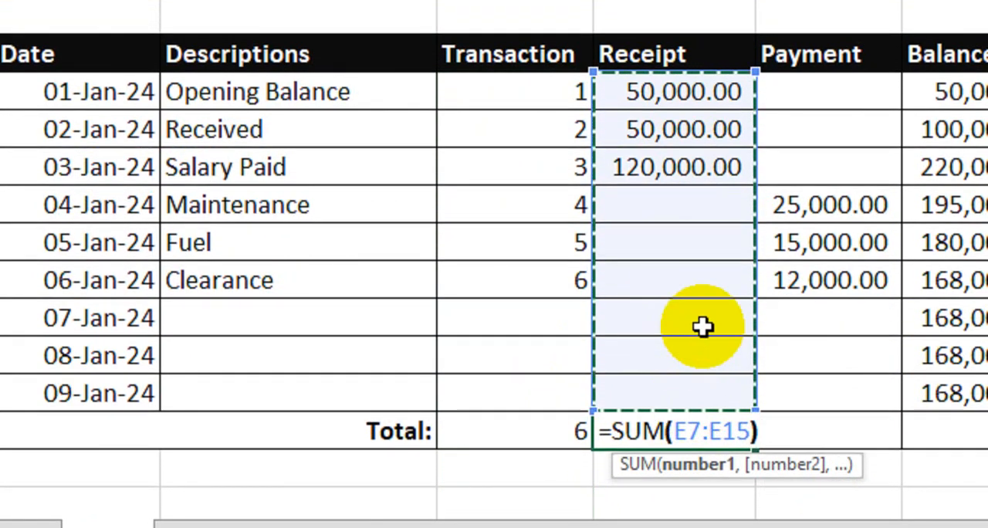
pyautogui.write(')')
pyautogui.press('Return')
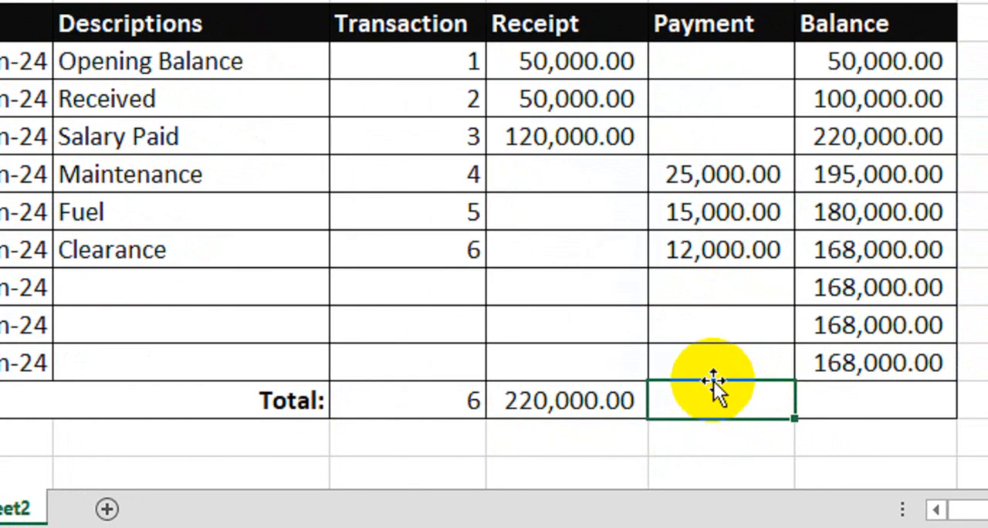
# Enter =SUM(F7:F15) as the Payment total and clear that cell again.
pyautogui.click(712, 380)
pyautogui.write('=SUM')
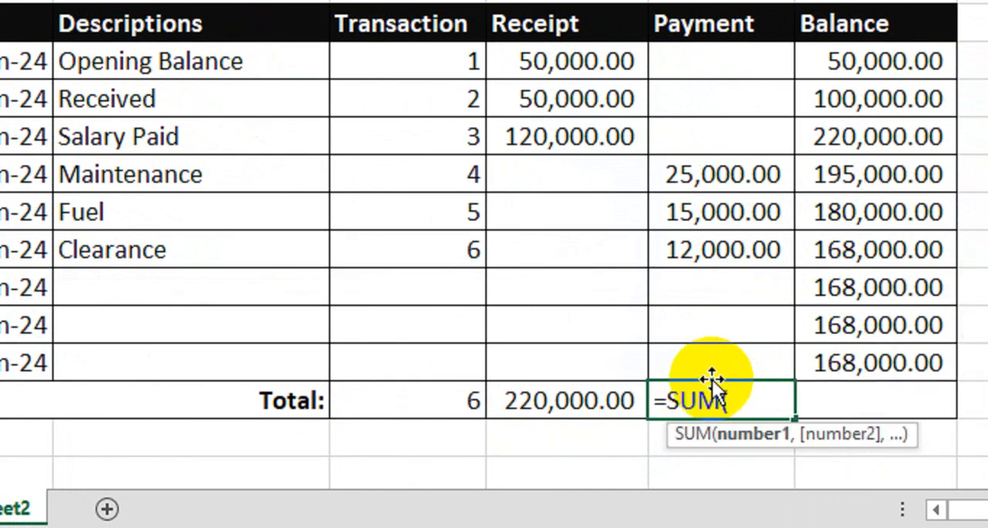
pyautogui.write('(')
pyautogui.moveTo(721, 72); pyautogui.dragTo(709, 337)
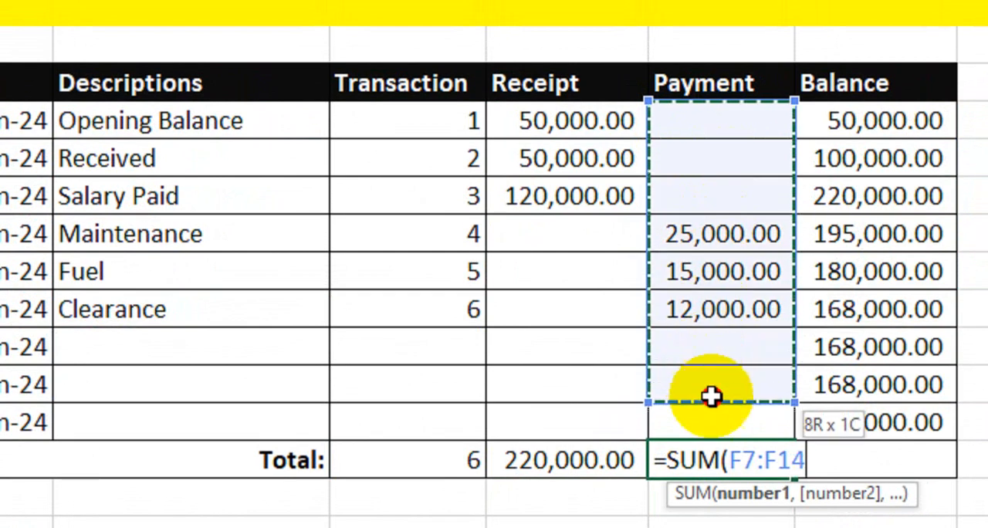
pyautogui.moveTo(711, 396); pyautogui.dragTo(710, 416)
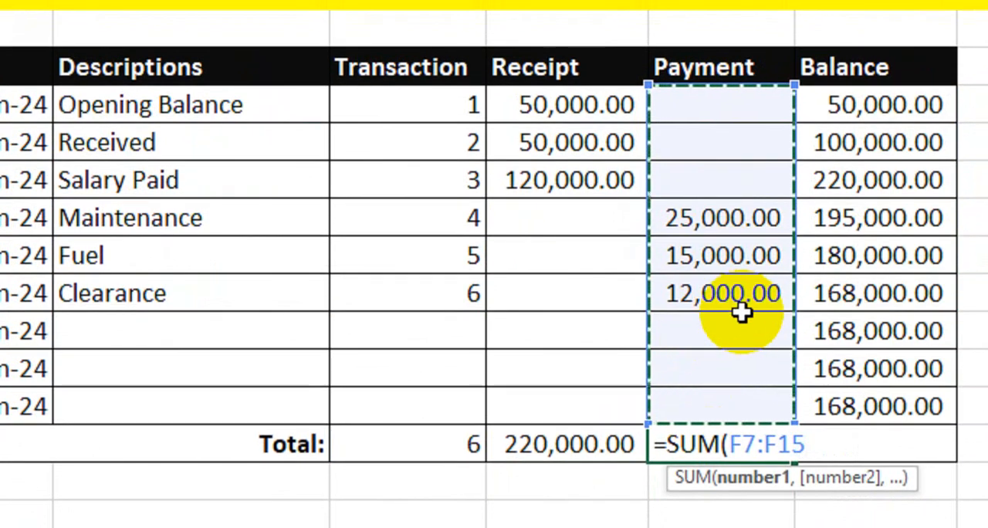
pyautogui.write(')')
pyautogui.press('Return')
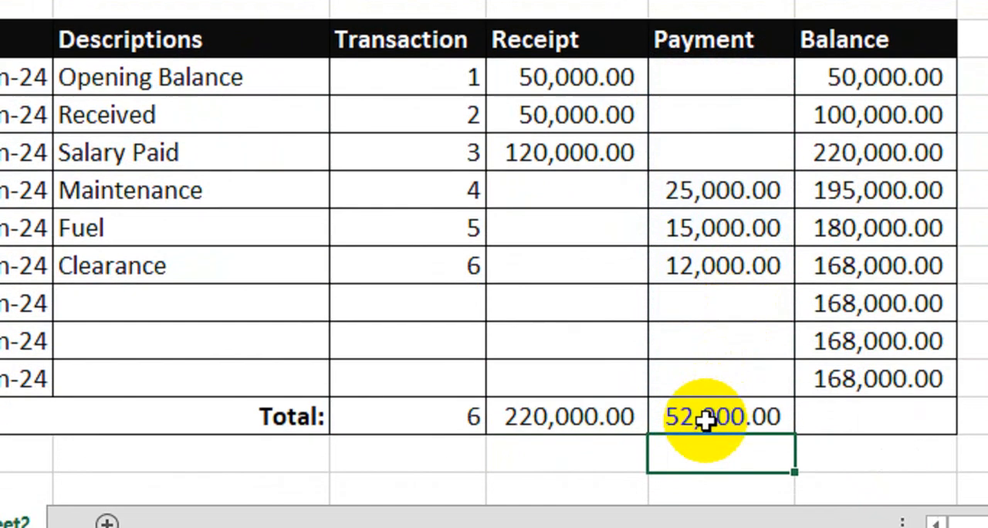
pyautogui.click(704, 445)
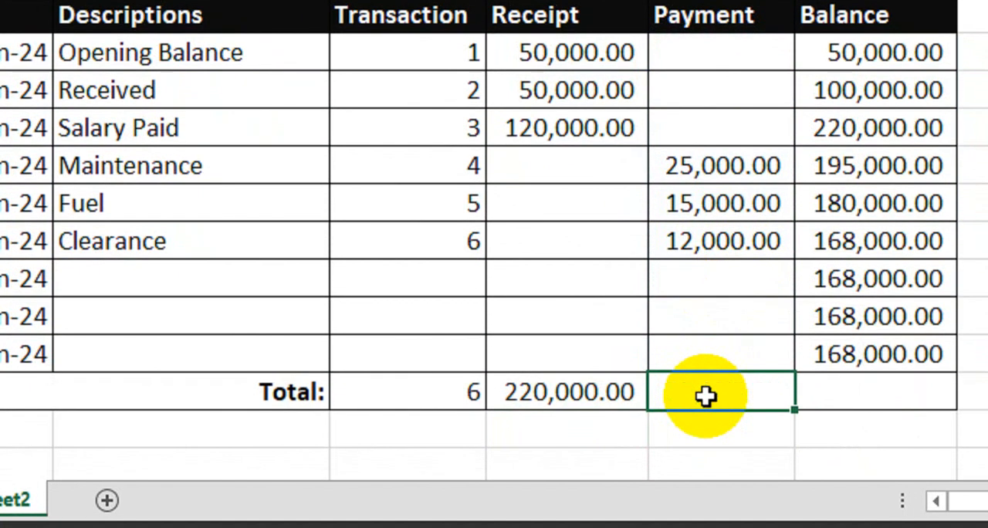
# Copy the Receipt total formula across to Payment and Balance, and bold the Total row's values from Transaction to Balance.
pyautogui.click(586, 389)
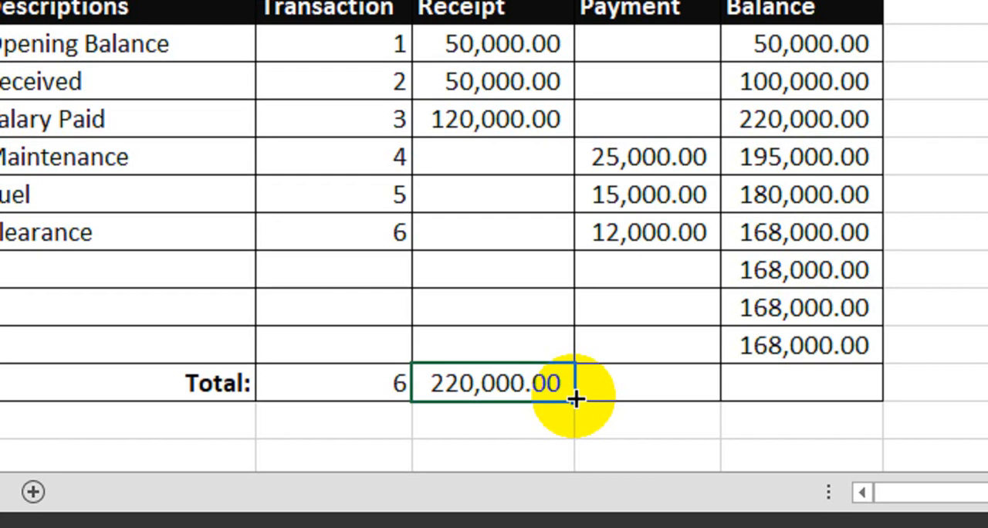
pyautogui.click(601, 385)
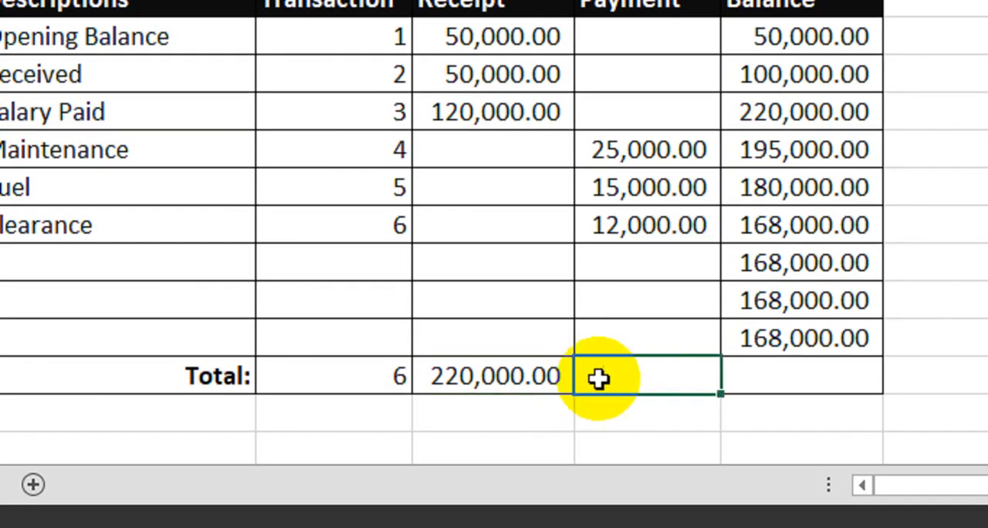
pyautogui.click(540, 384)
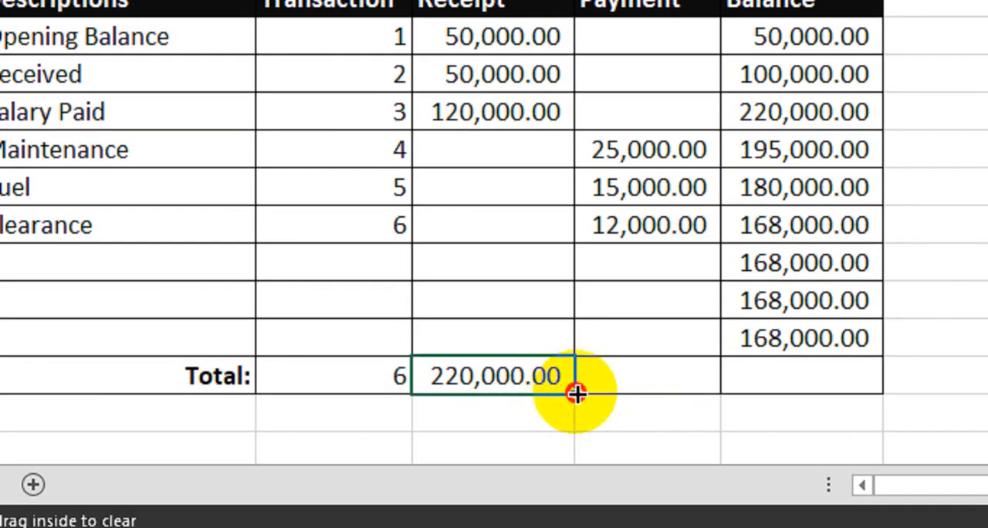
pyautogui.moveTo(576, 394); pyautogui.dragTo(811, 402)
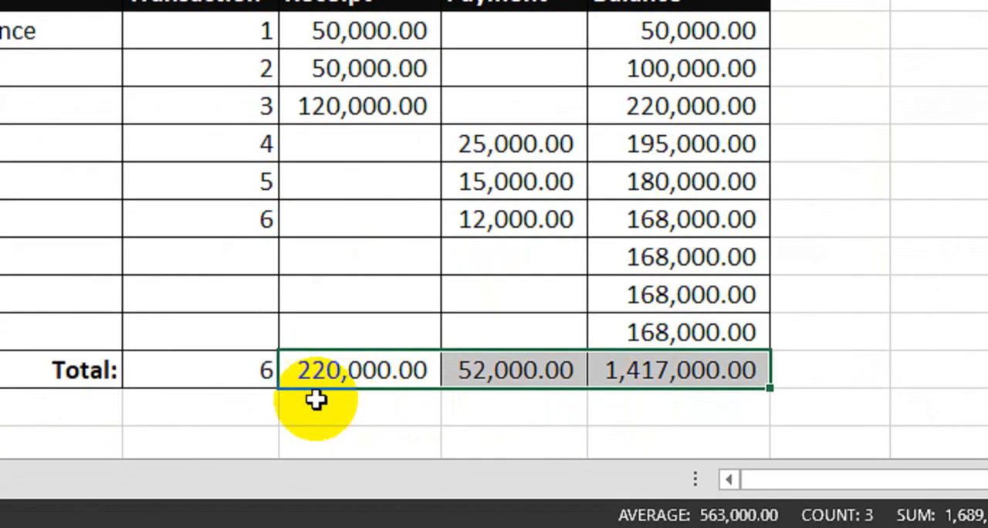
pyautogui.moveTo(193, 376); pyautogui.dragTo(648, 371)
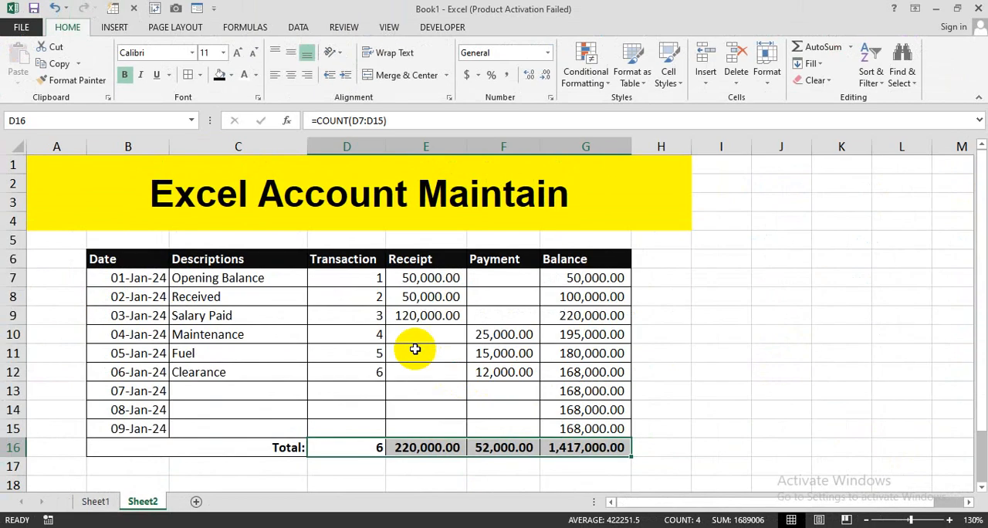
pyautogui.click(411, 353)
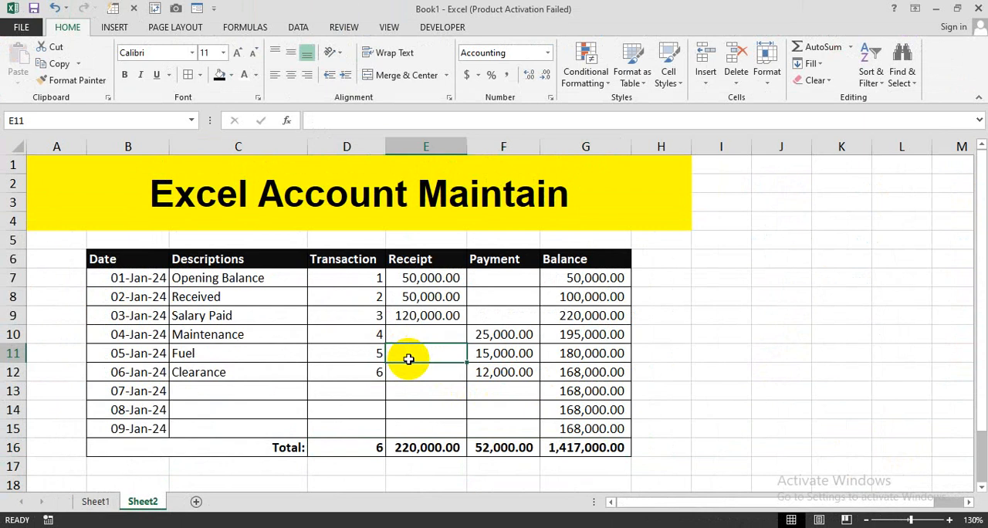